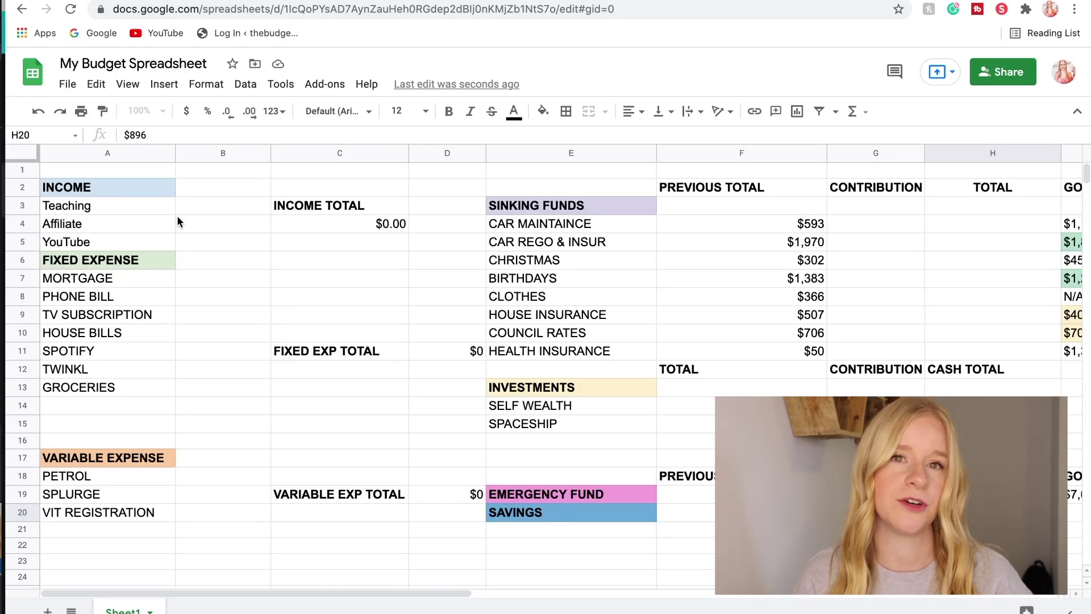
- Enter $2161 as the Teaching income amount and $171 as the YouTube income amount
{"action": "left_click", "coordinate": [179, 209]}
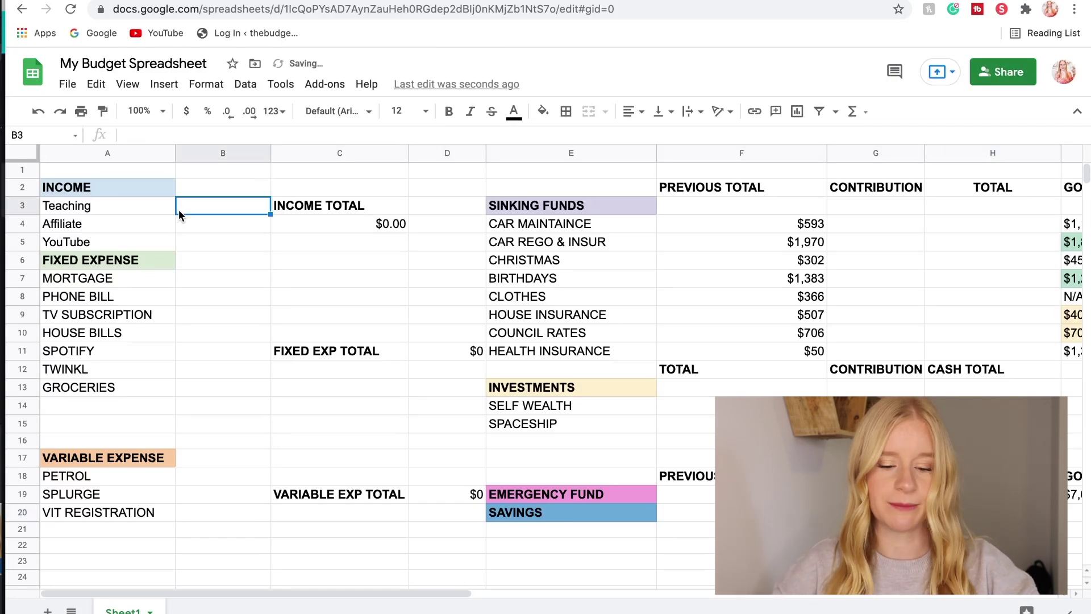
{"action": "type", "text": "$"}
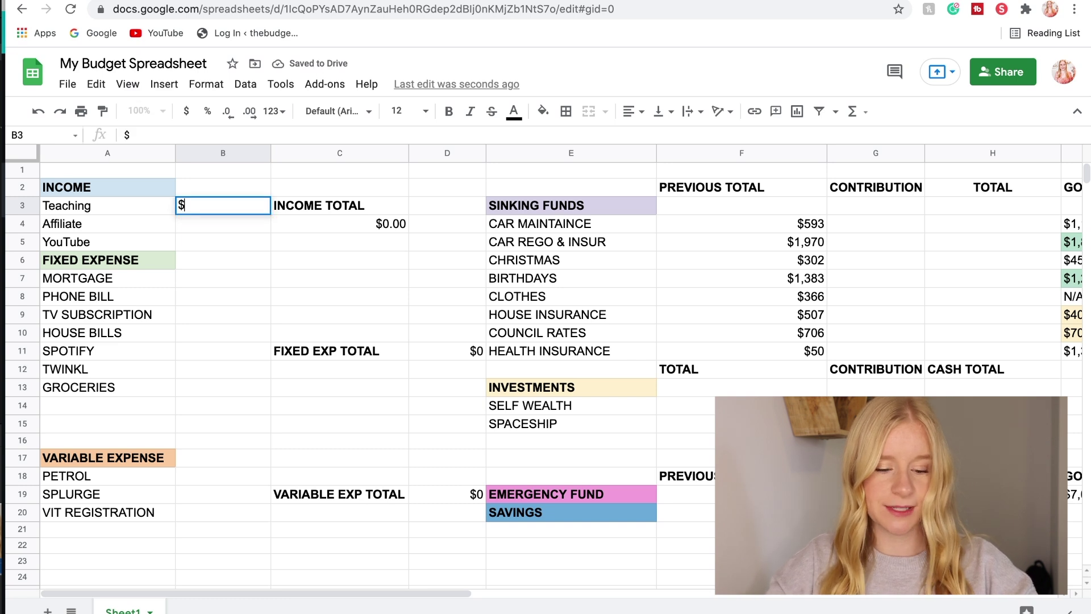
{"action": "type", "text": "2161"}
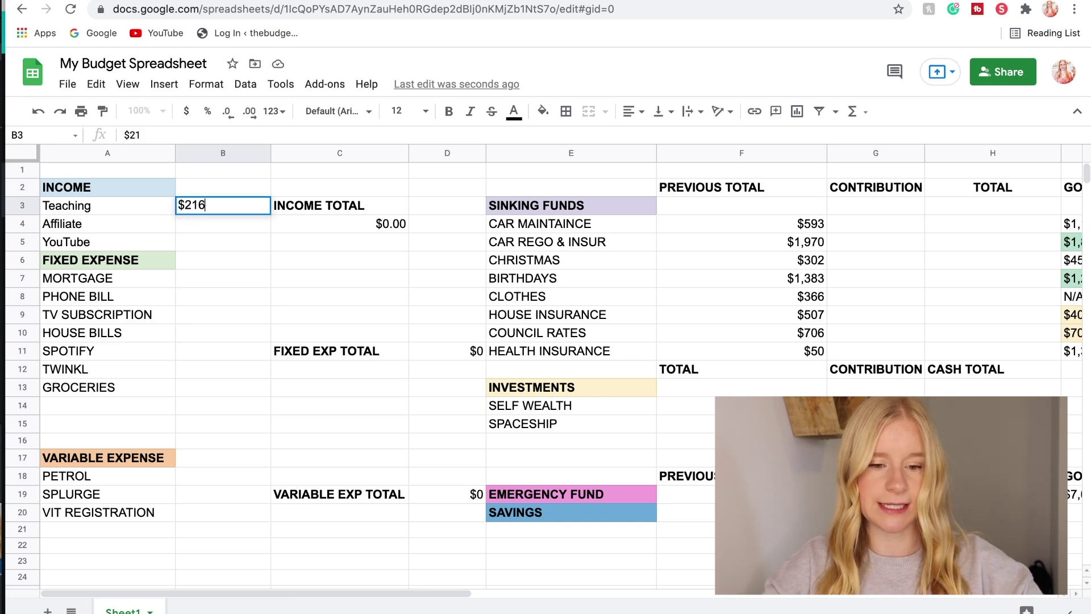
{"action": "left_click", "coordinate": [193, 243]}
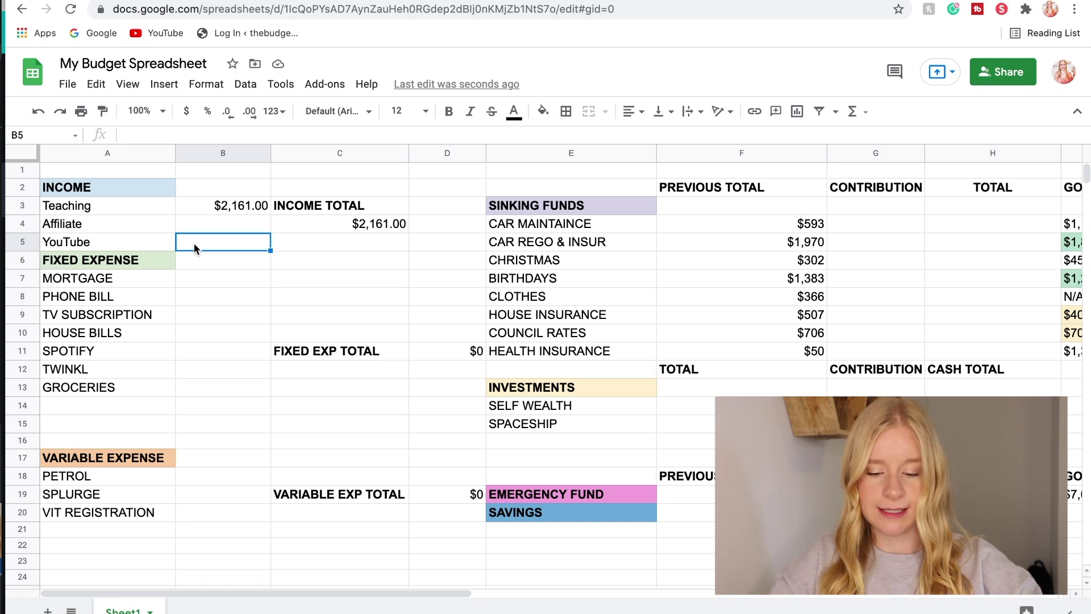
{"action": "type", "text": "$171"}
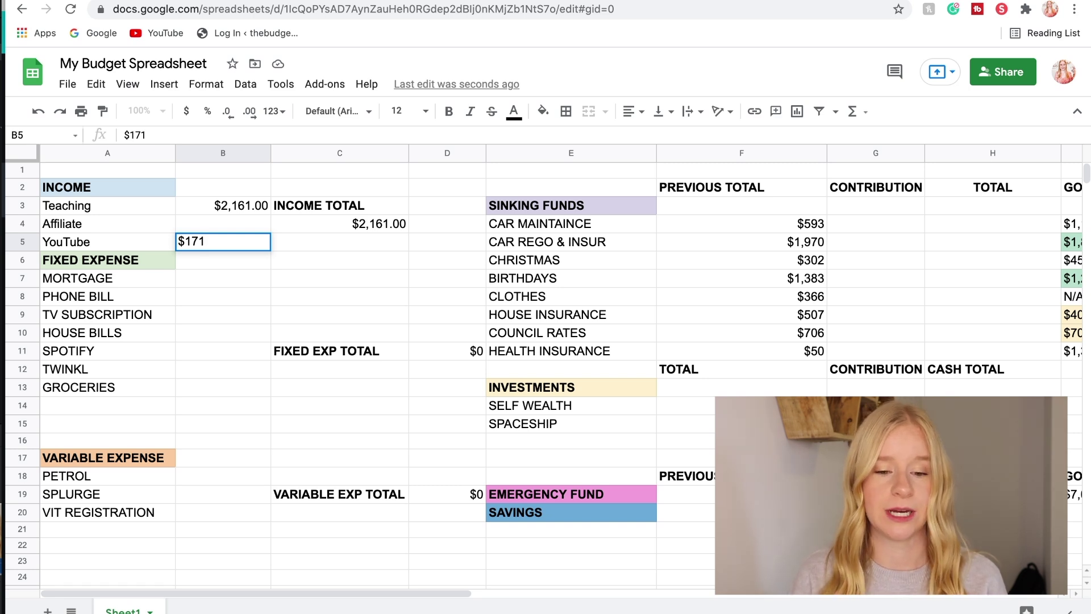
{"action": "left_click", "coordinate": [188, 285]}
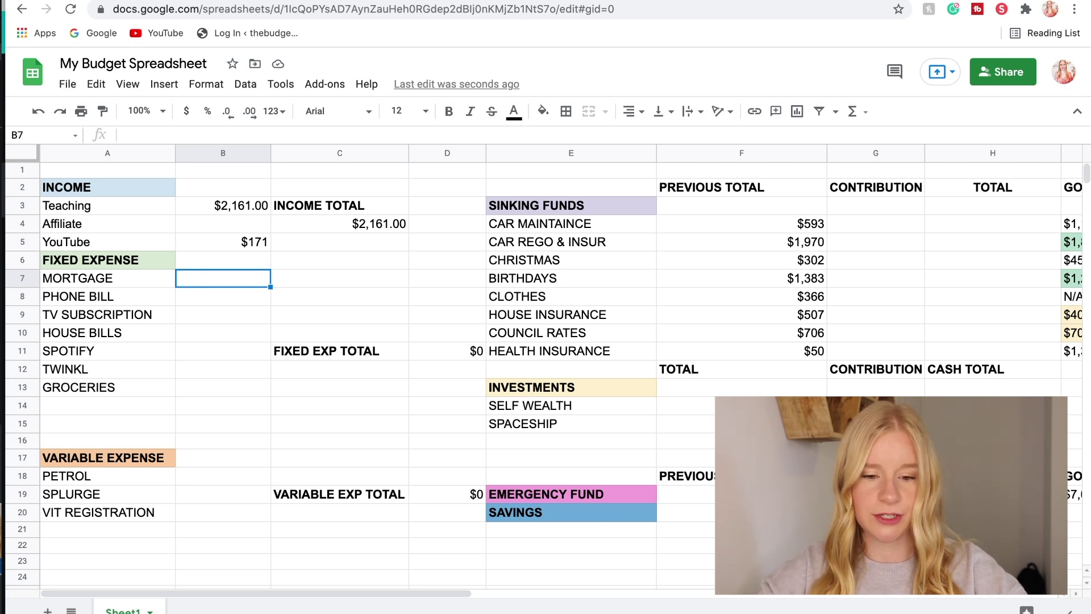
- Enter fixed expenses: Mortgage $503, Phone Bill $15 and TV Subscription $7
{"action": "type", "text": "$503"}
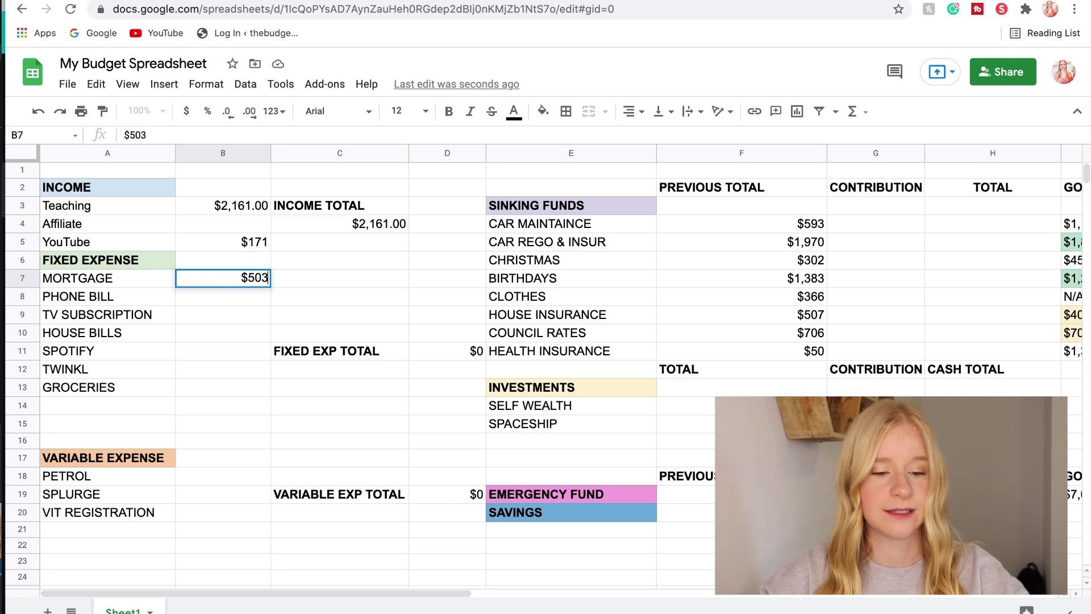
{"action": "left_click", "coordinate": [186, 296]}
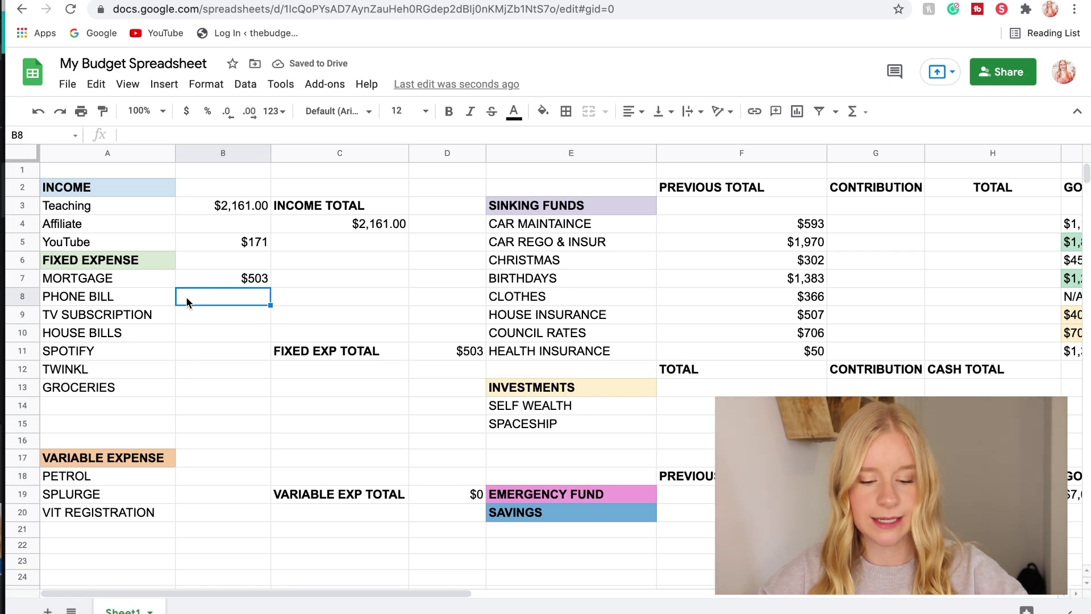
{"action": "type", "text": "$15"}
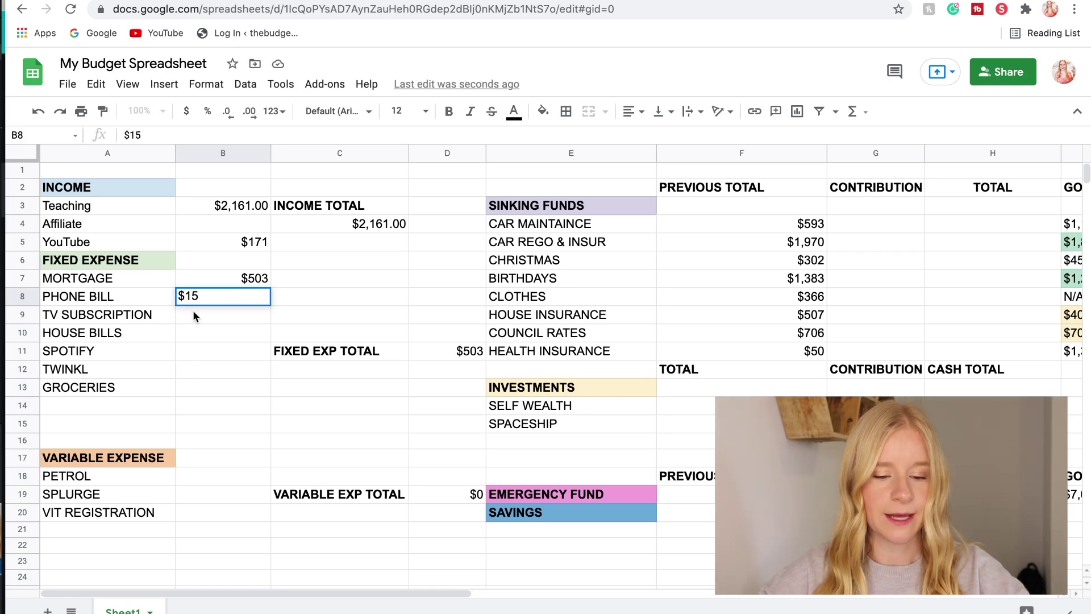
{"action": "left_click", "coordinate": [199, 312]}
{"action": "type", "text": "$"}
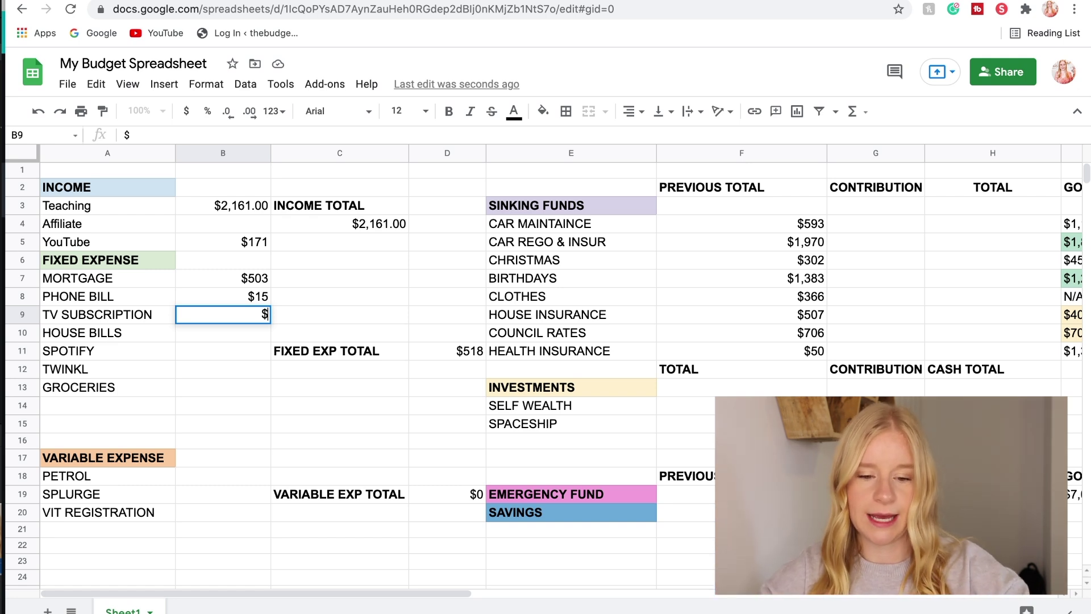
{"action": "type", "text": "7"}
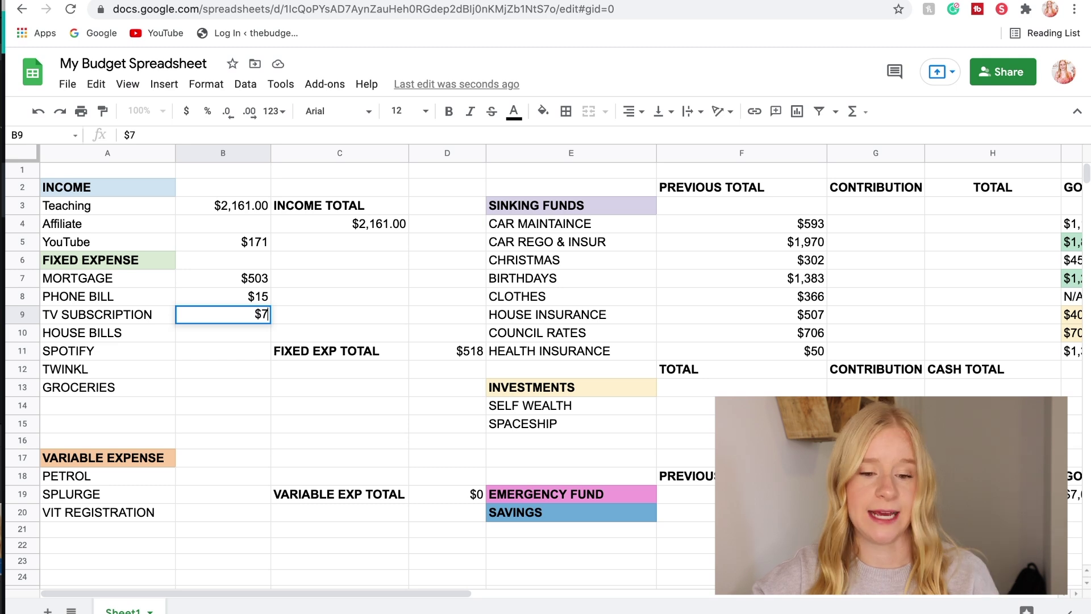
{"action": "left_click", "coordinate": [185, 333]}
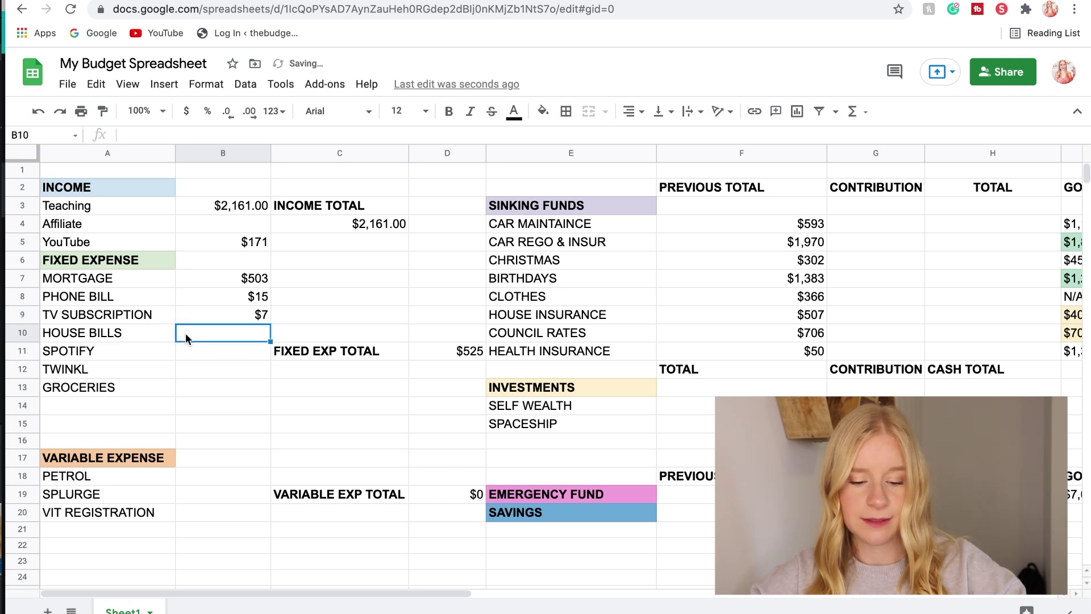
- Enter House Bills $50, Spotify $9, Twinkl $5 and Groceries $200
{"action": "type", "text": "$50"}
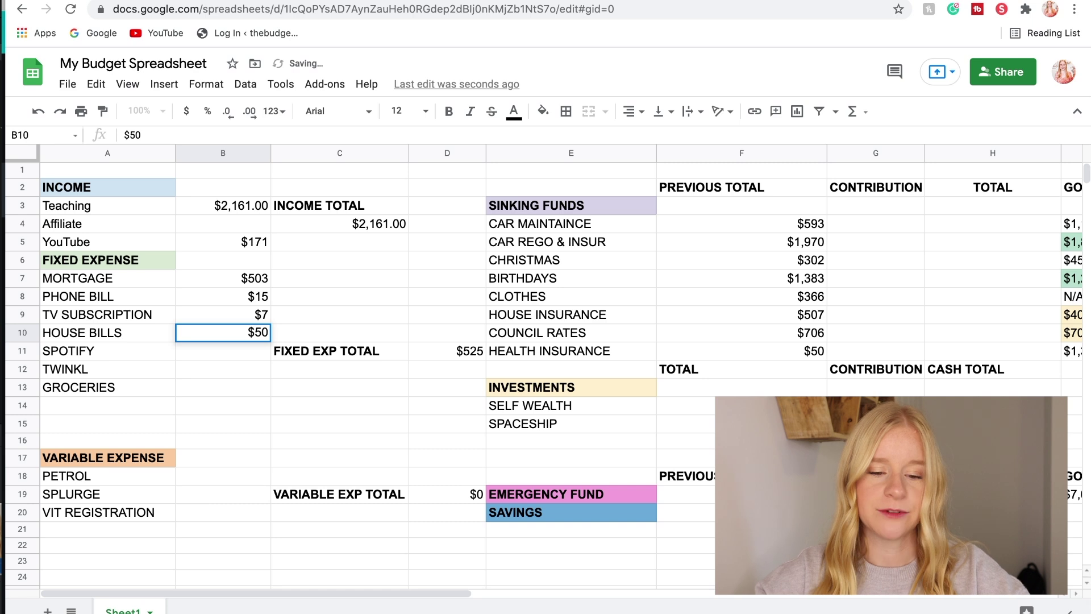
{"action": "left_click", "coordinate": [187, 353]}
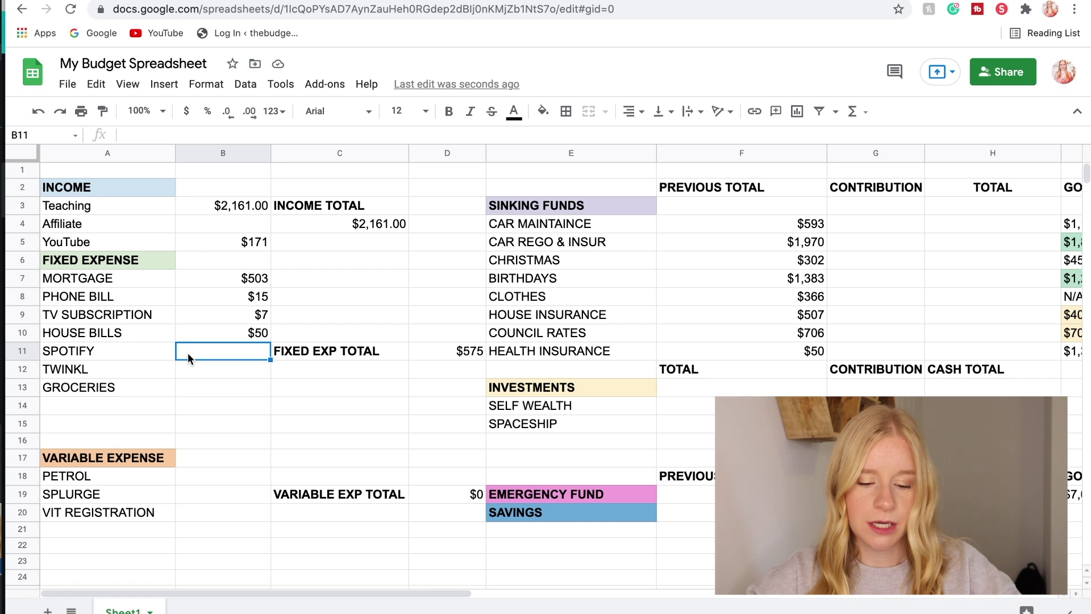
{"action": "type", "text": "$9"}
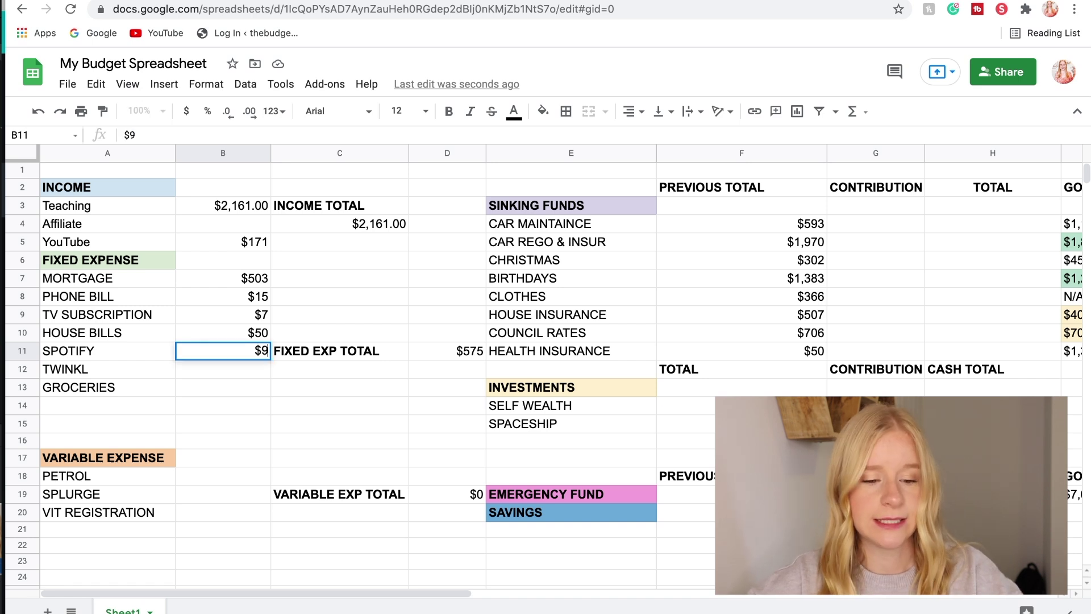
{"action": "left_click", "coordinate": [188, 370]}
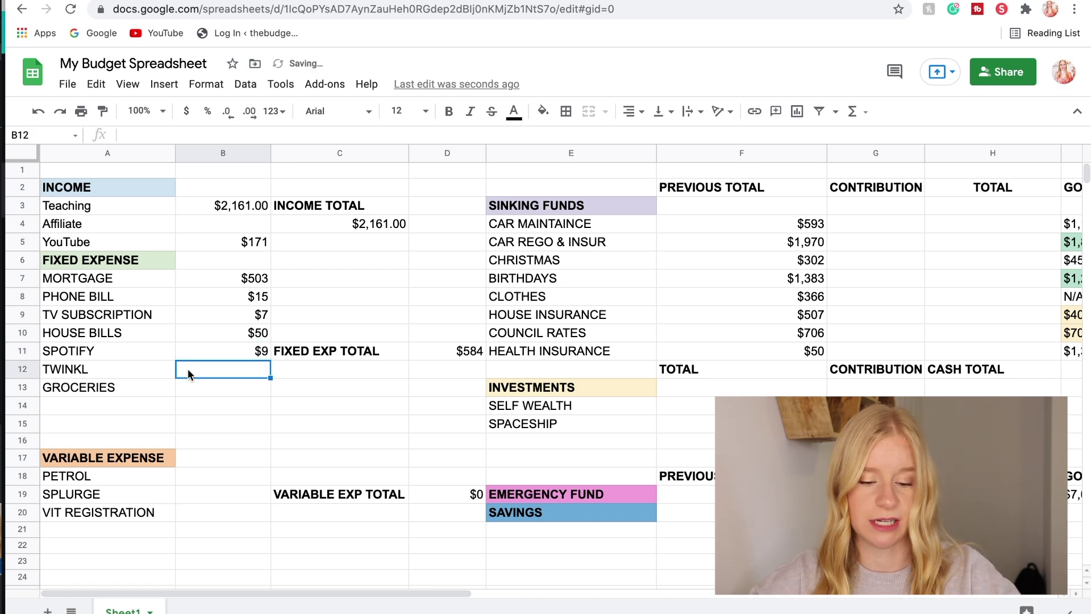
{"action": "type", "text": "$5"}
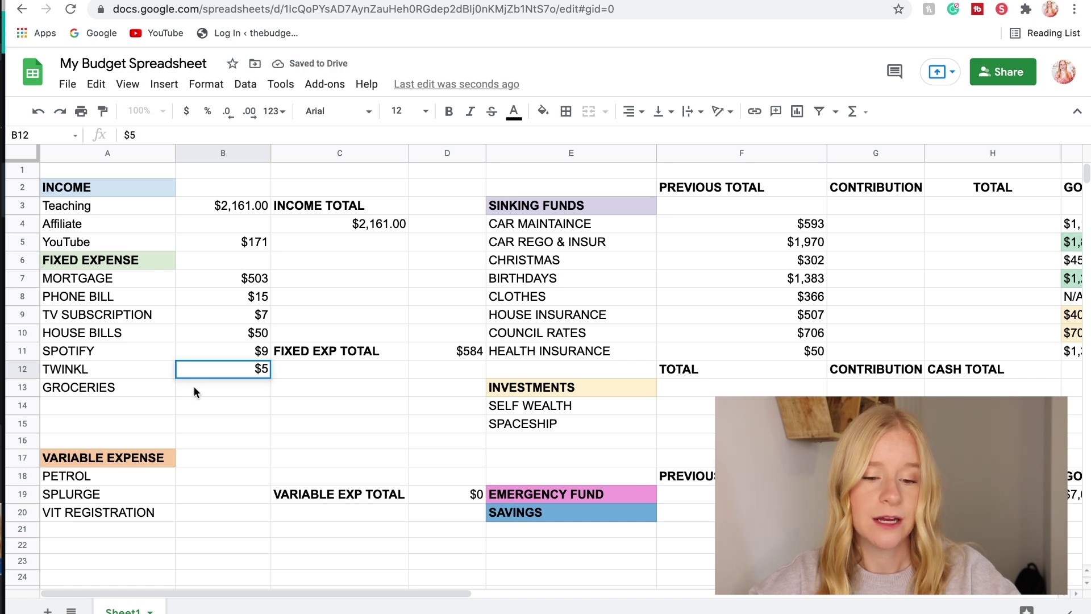
{"action": "left_click", "coordinate": [193, 387]}
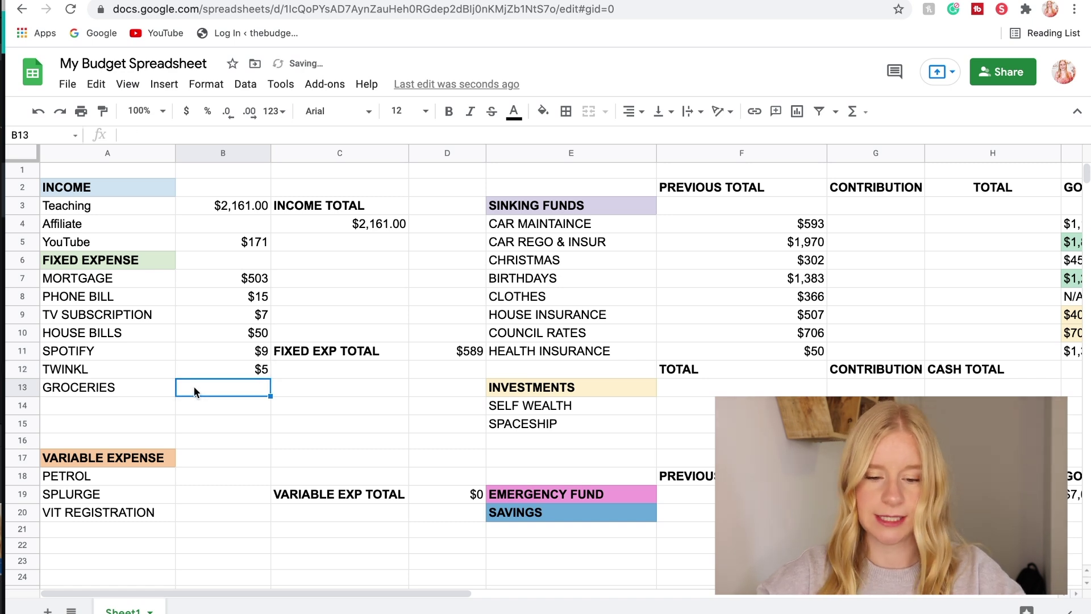
{"action": "type", "text": "$200"}
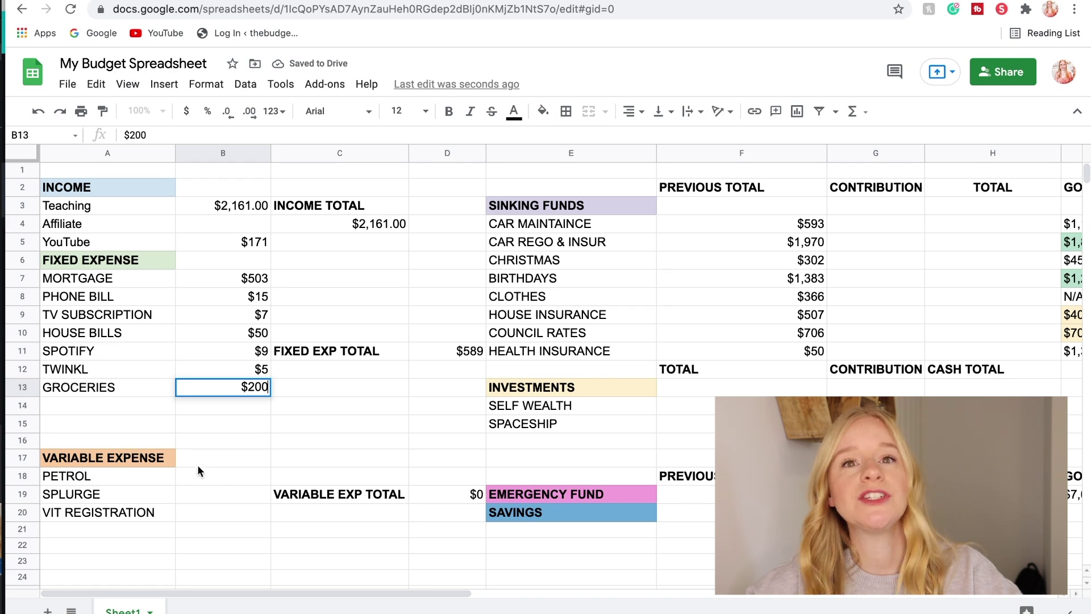
{"action": "left_click", "coordinate": [193, 482]}
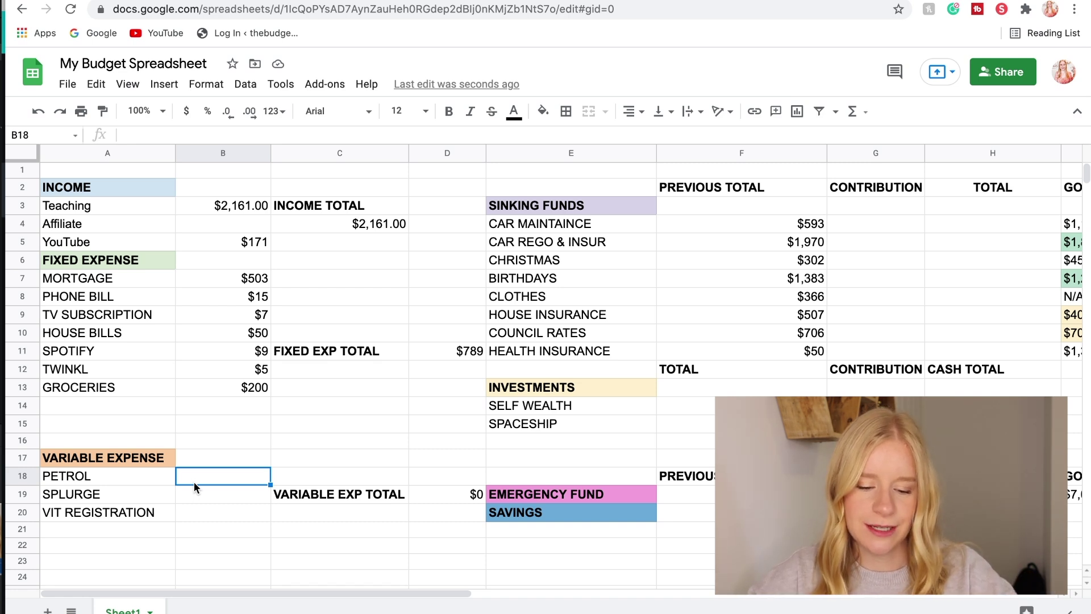
- Enter Petrol $50, Splurge $150 (fixing a typo) and VIT Registration $108
{"action": "type", "text": "$50"}
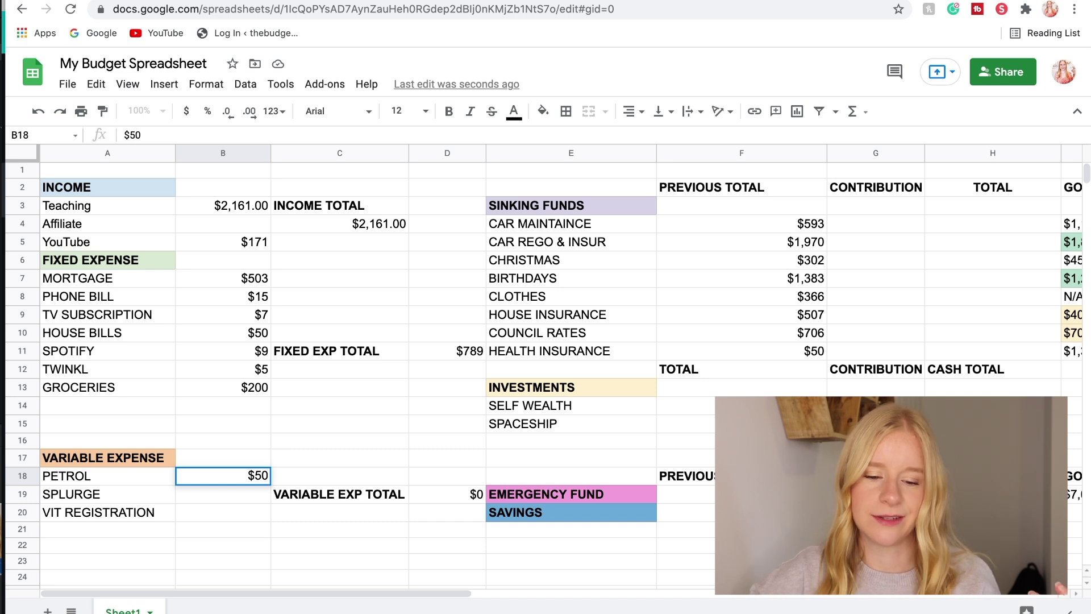
{"action": "left_click", "coordinate": [190, 493]}
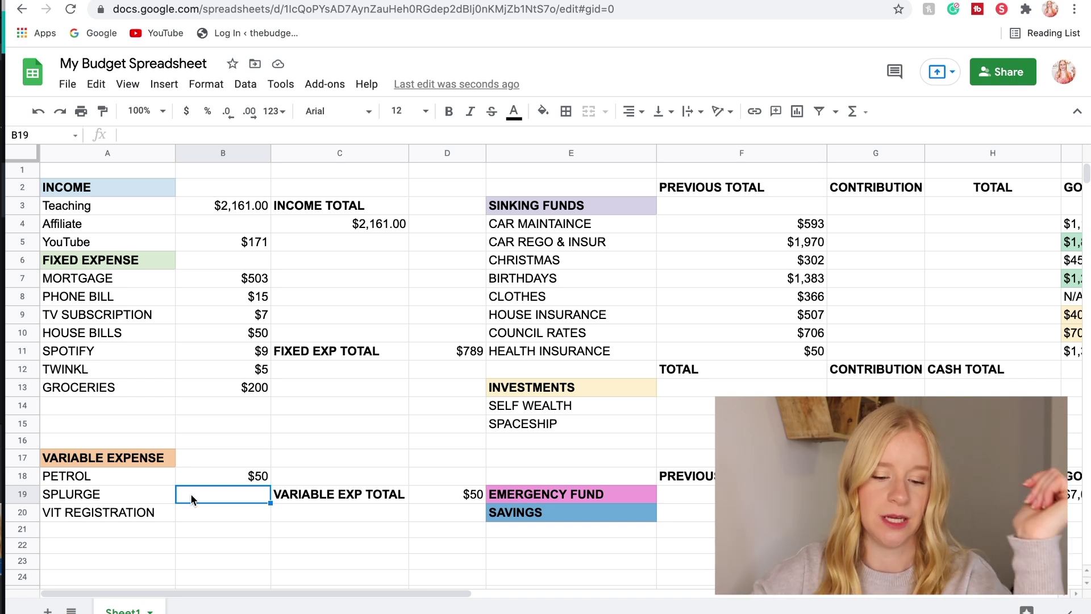
{"action": "type", "text": "$`15"}
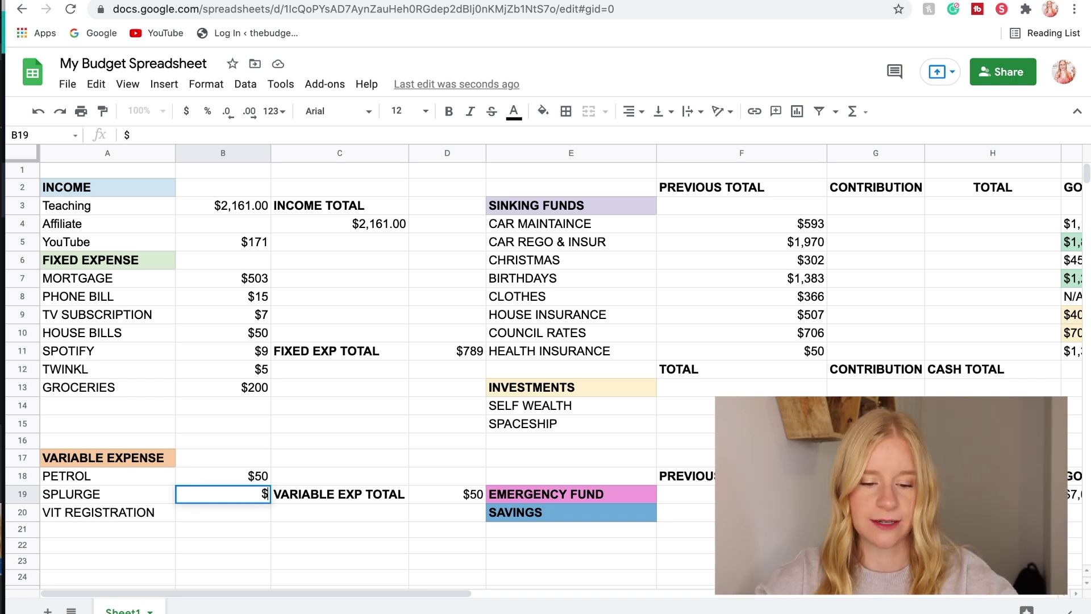
{"action": "key", "text": "BackSpace"}
{"action": "key", "text": "BackSpace"}
{"action": "key", "text": "BackSpace"}
{"action": "type", "text": "150"}
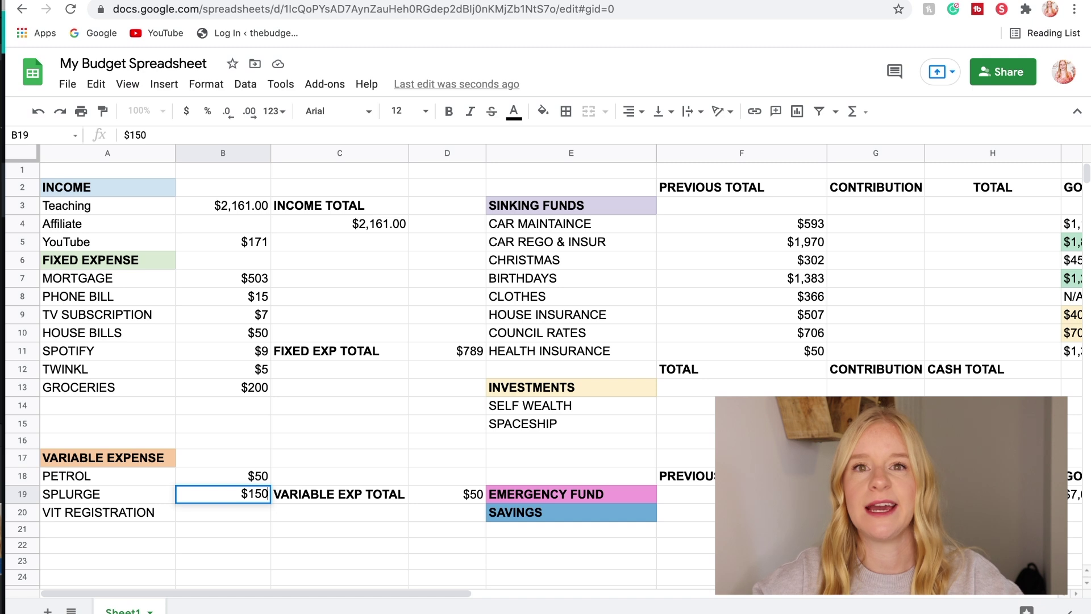
{"action": "left_click", "coordinate": [186, 513]}
{"action": "type", "text": "$108"}
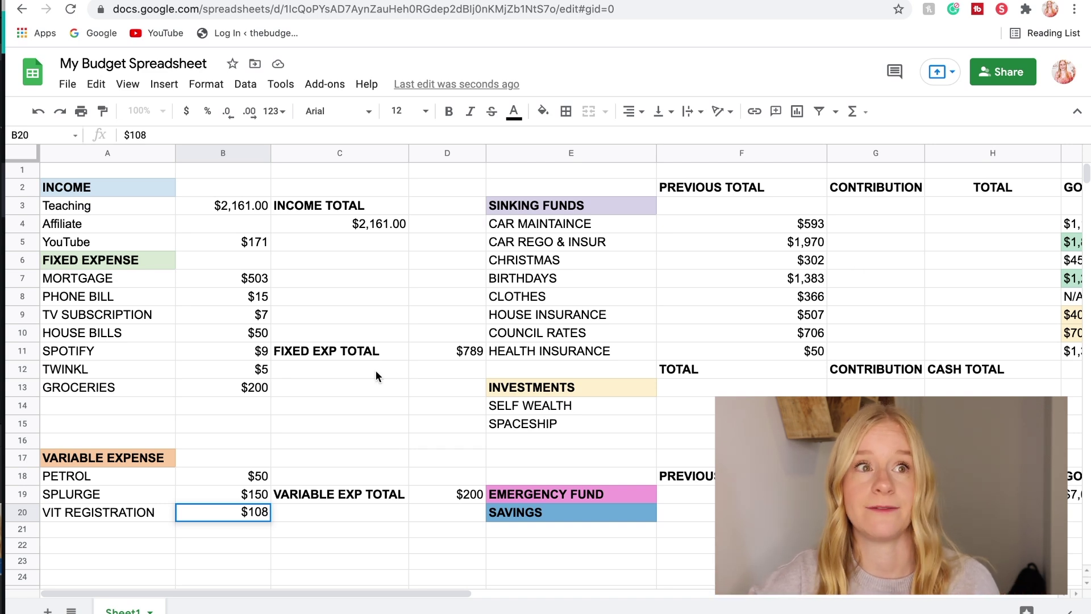
- Enter Car Maintenance $42 contribution, $635 total, and Car Rego & Insur $84, $2054
{"action": "scroll", "coordinate": [376, 371], "scroll_direction": "right", "scroll_amount": 3}
{"action": "scroll", "coordinate": [377, 372], "scroll_direction": "right", "scroll_amount": 3}
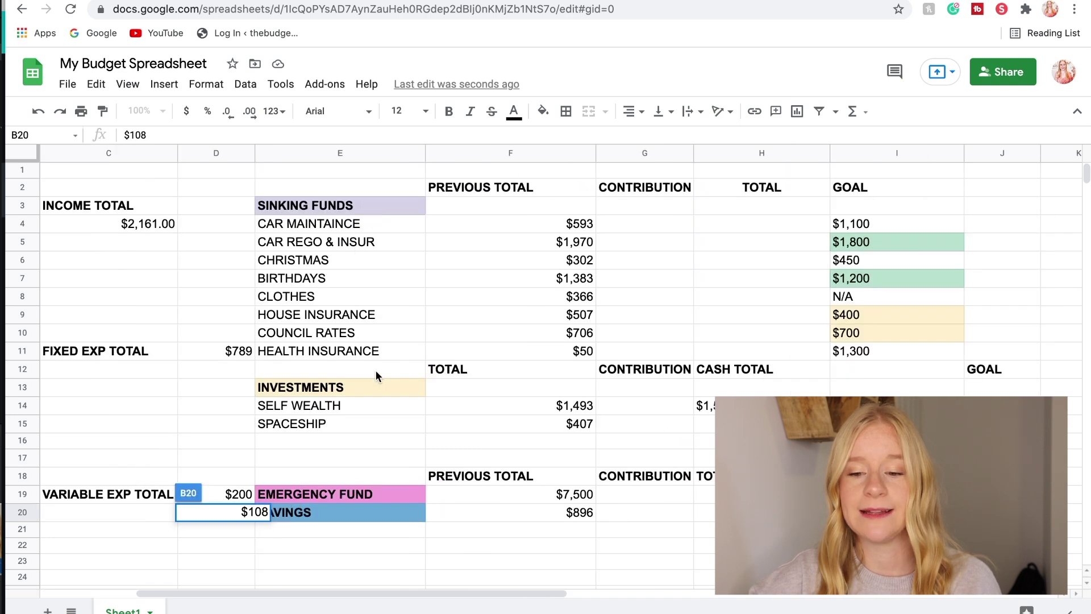
{"action": "left_click", "coordinate": [635, 221]}
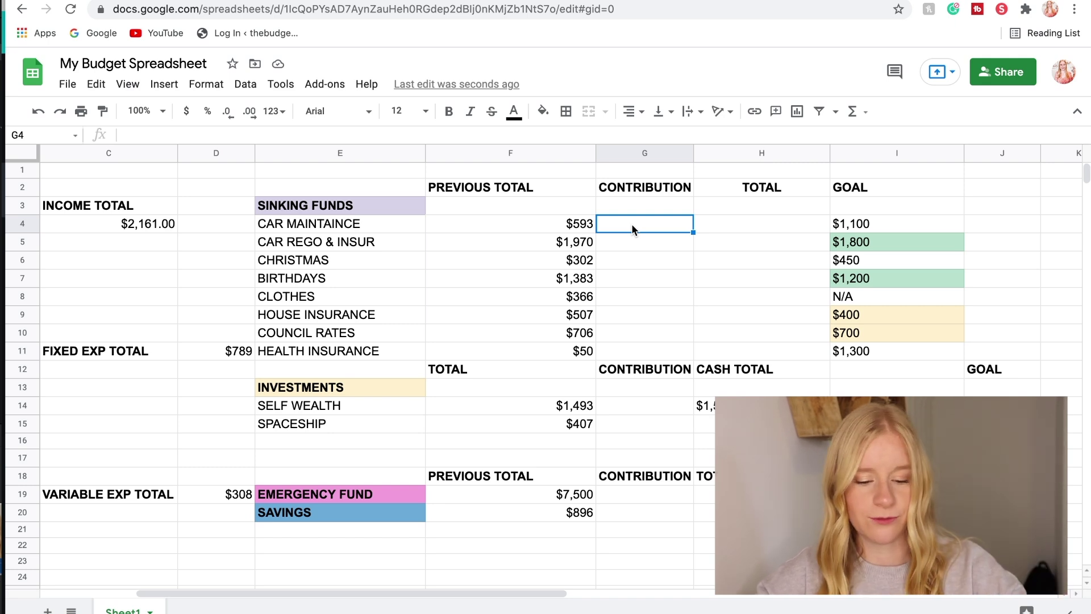
{"action": "type", "text": "$42"}
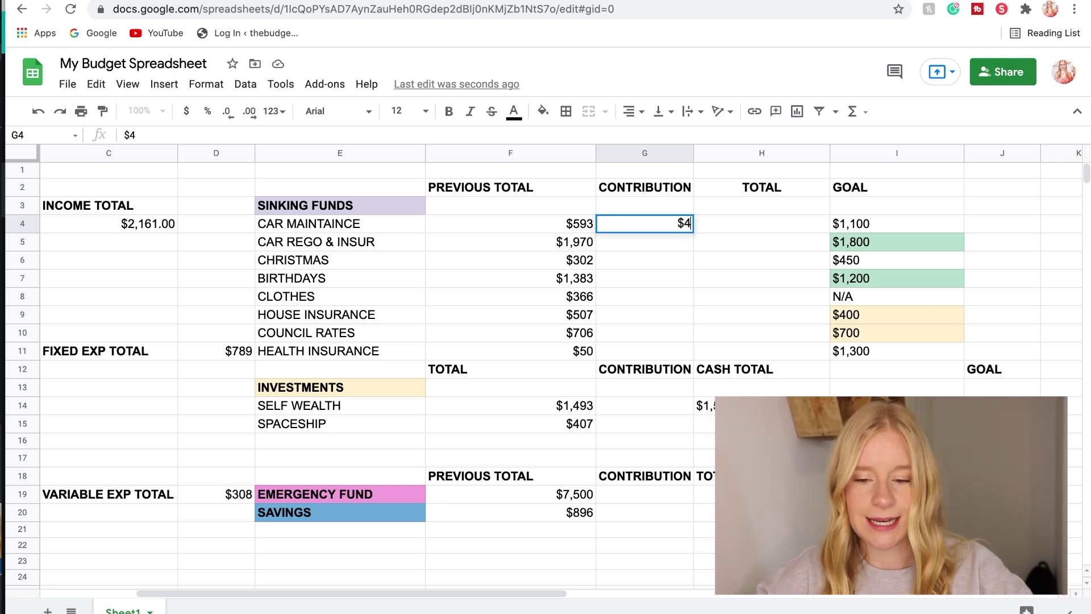
{"action": "left_click", "coordinate": [721, 223]}
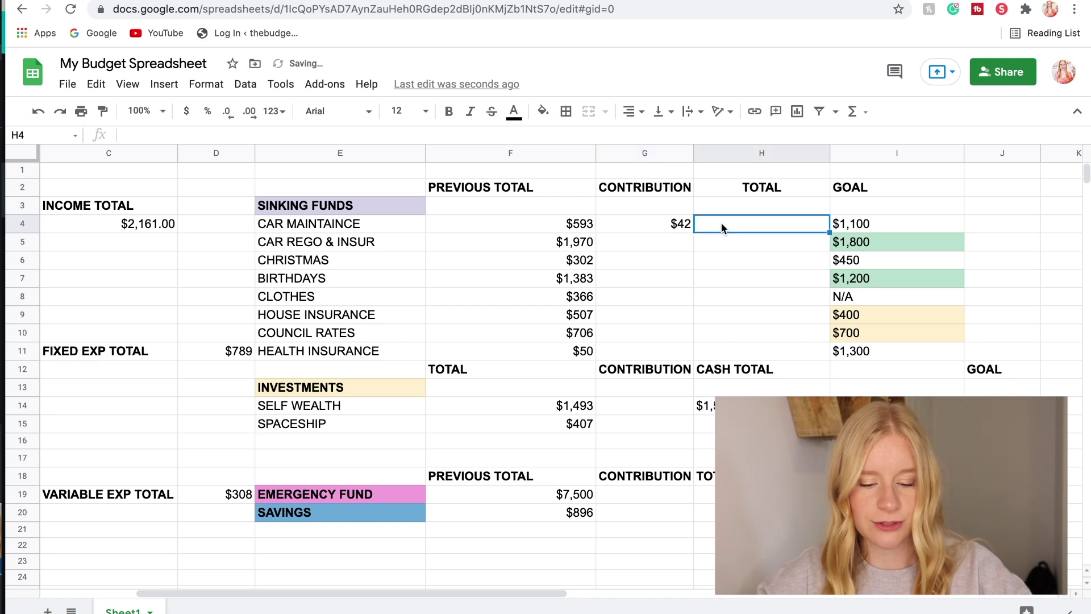
{"action": "type", "text": "$635"}
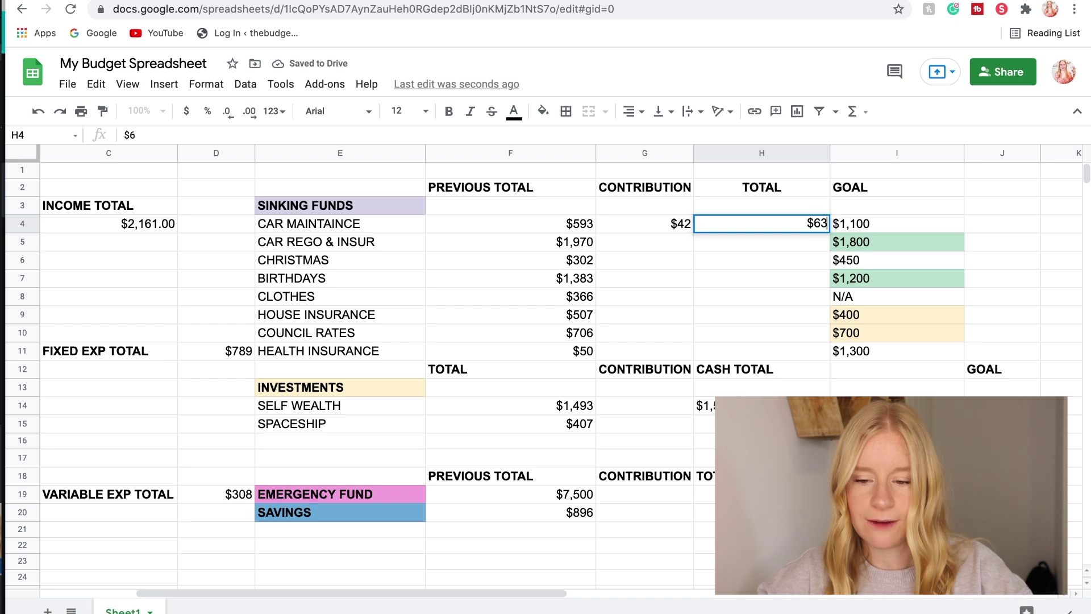
{"action": "left_click", "coordinate": [653, 242]}
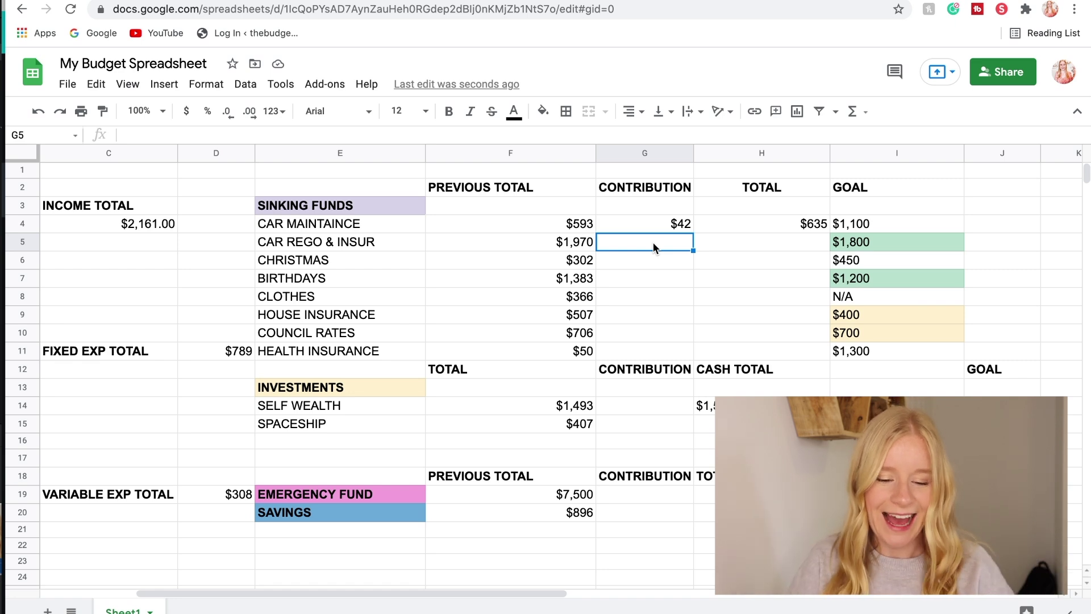
{"action": "type", "text": "$84"}
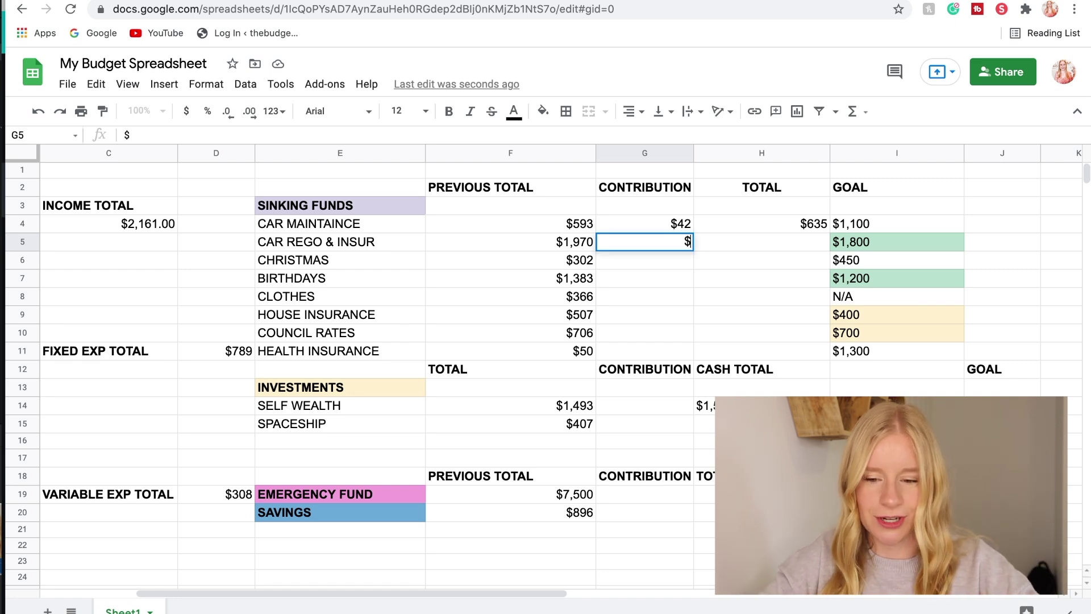
{"action": "left_click", "coordinate": [749, 244]}
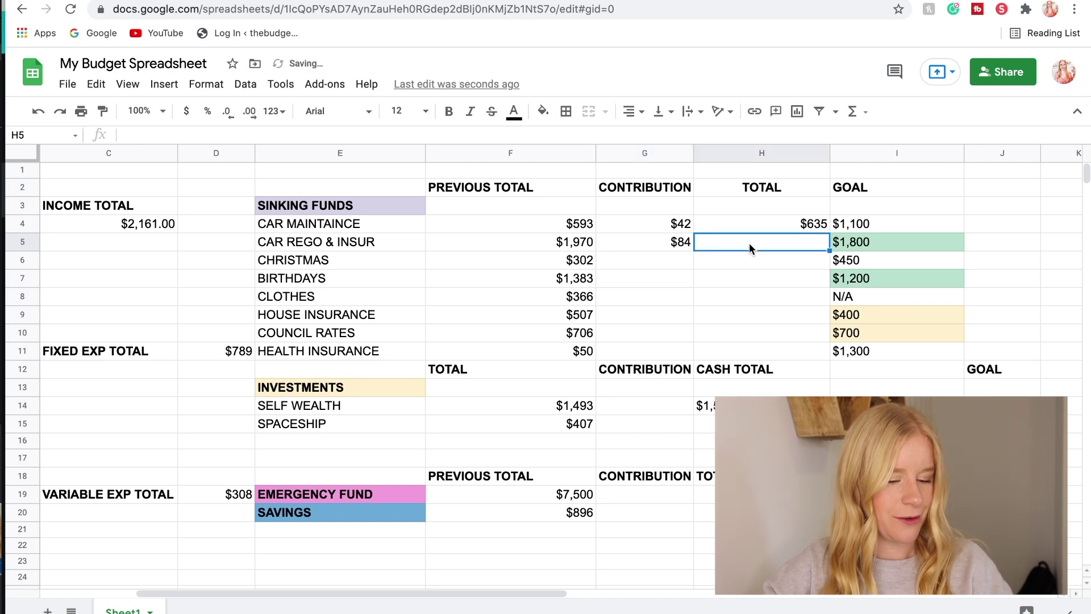
{"action": "type", "text": "$2054"}
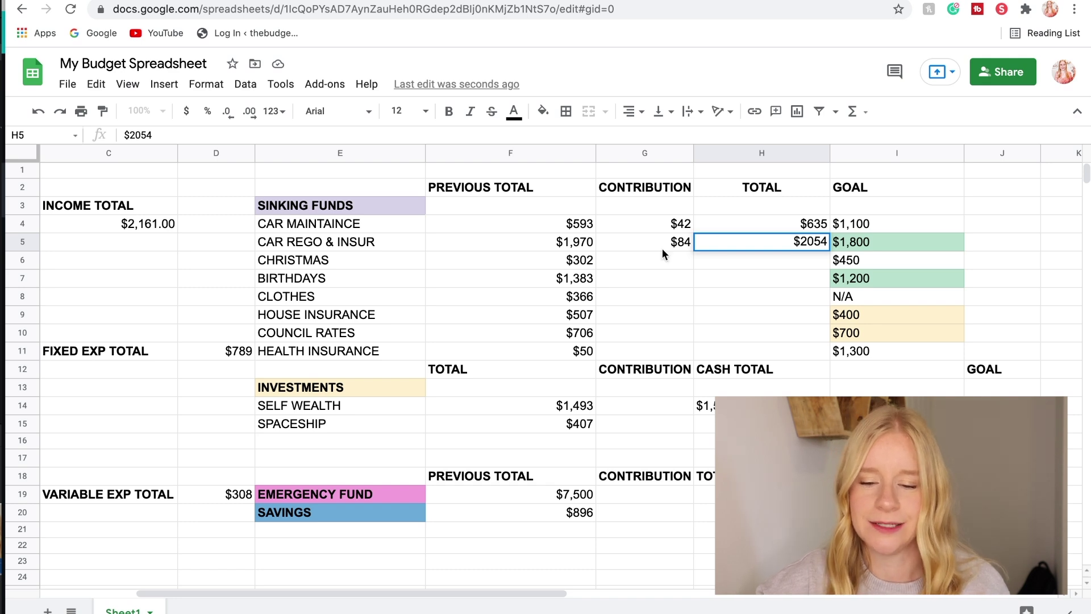
- Enter Christmas $20 contribution, $322 total, and Birthdays 25 contribution, $1,408 total
{"action": "left_click", "coordinate": [647, 259]}
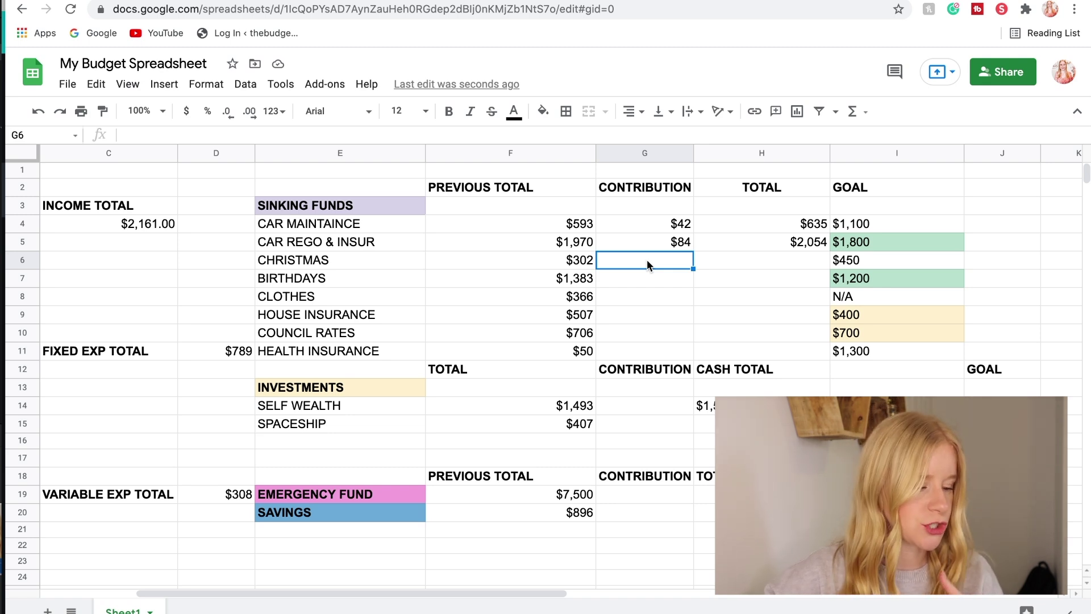
{"action": "type", "text": "$20"}
{"action": "key", "text": "Tab"}
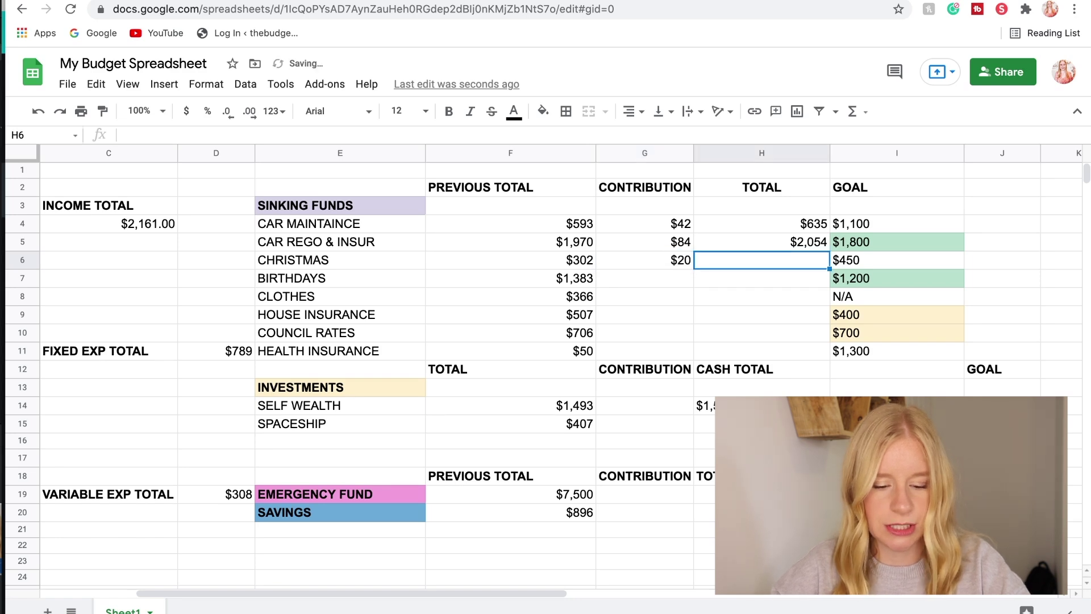
{"action": "type", "text": "$322"}
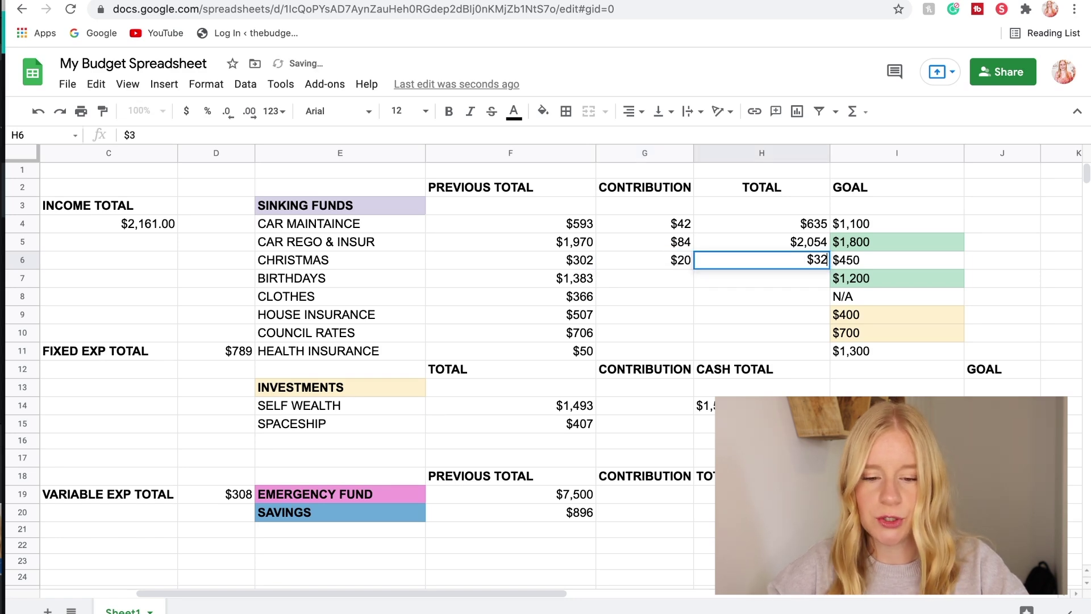
{"action": "left_click", "coordinate": [605, 279]}
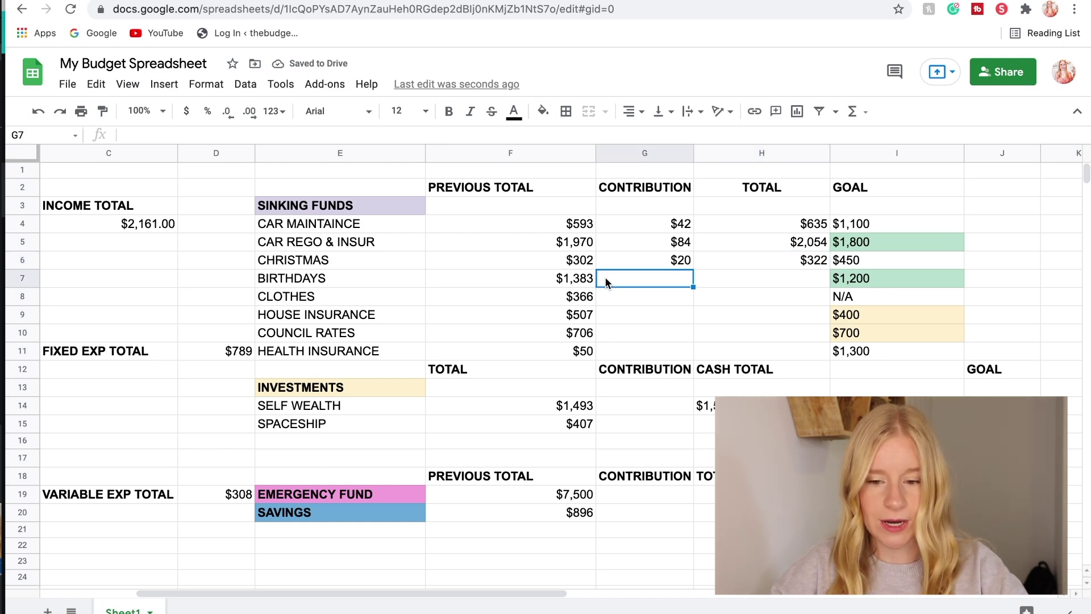
{"action": "type", "text": "25"}
{"action": "key", "text": "Tab"}
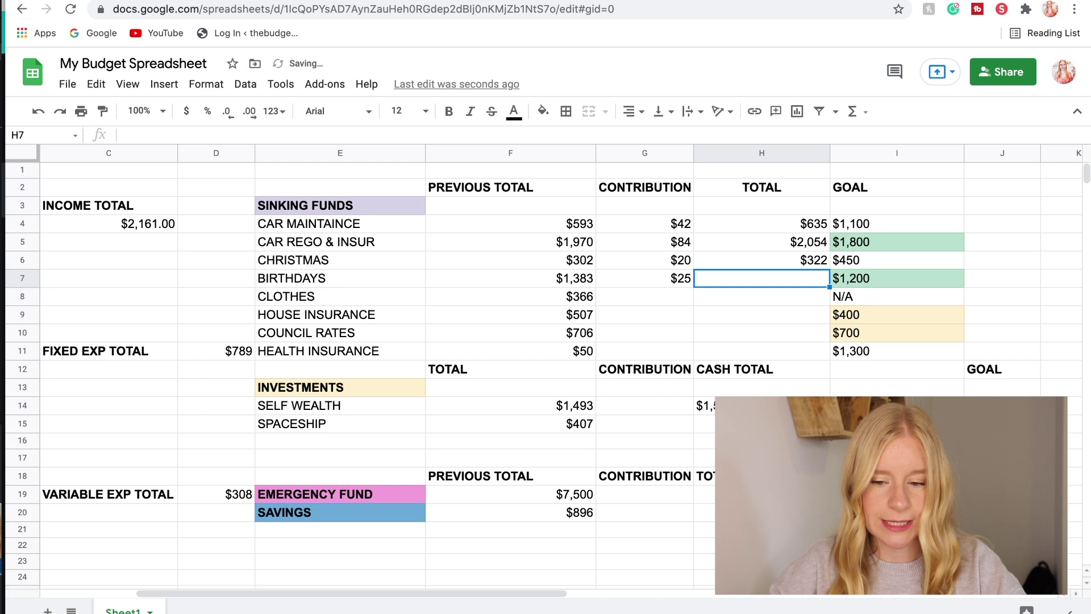
{"action": "type", "text": "$1,4"}
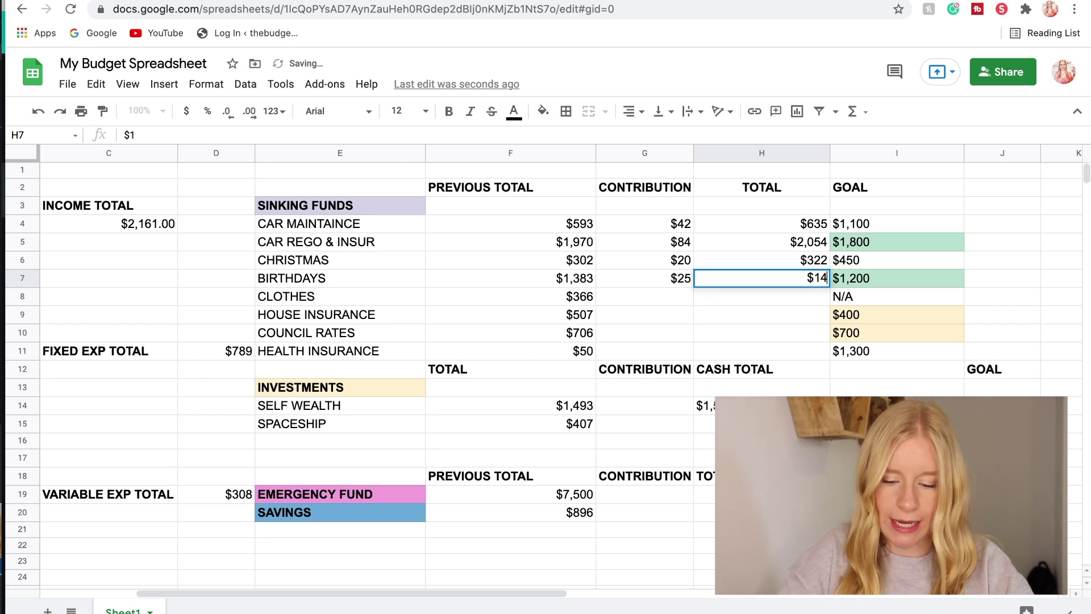
{"action": "type", "text": "08"}
{"action": "key", "text": "Tab"}
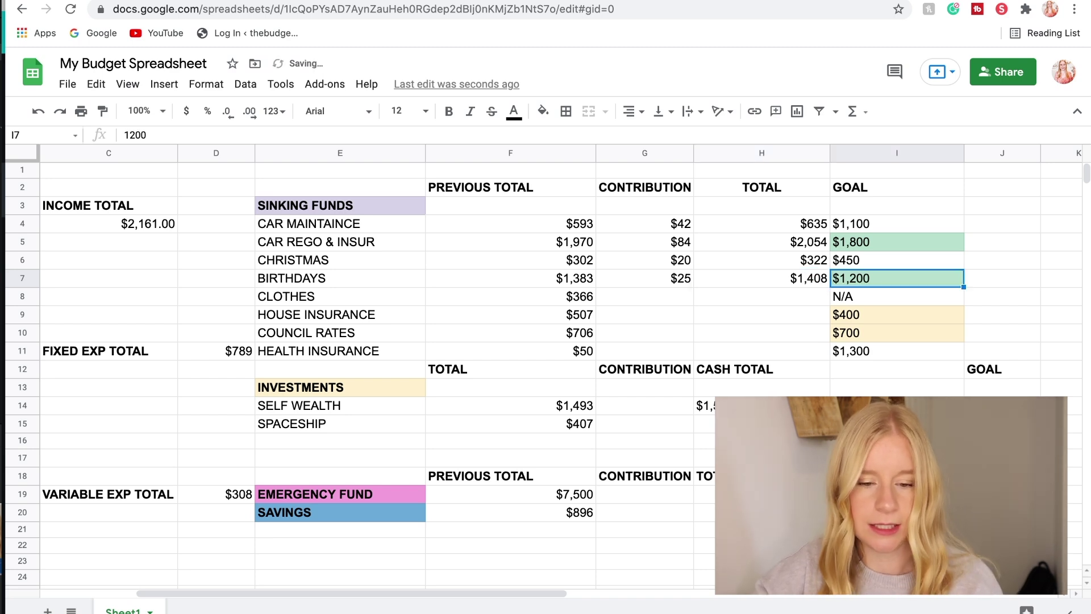
- Enter Clothes $20 contribution, $386 total, and House Insurance $20 contribution, 527 total
{"action": "left_click", "coordinate": [623, 301]}
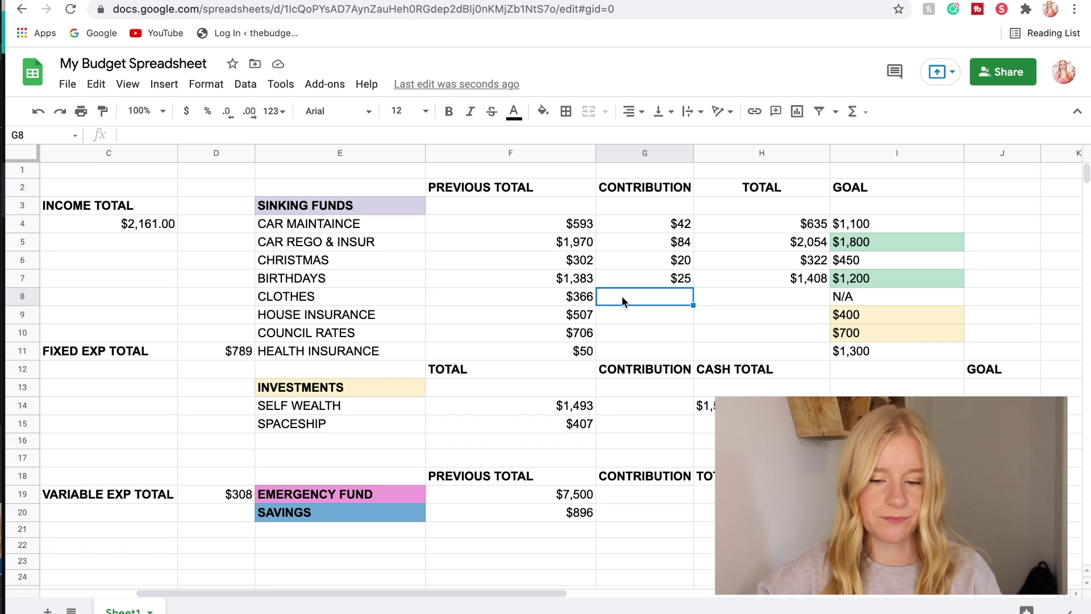
{"action": "type", "text": "$"}
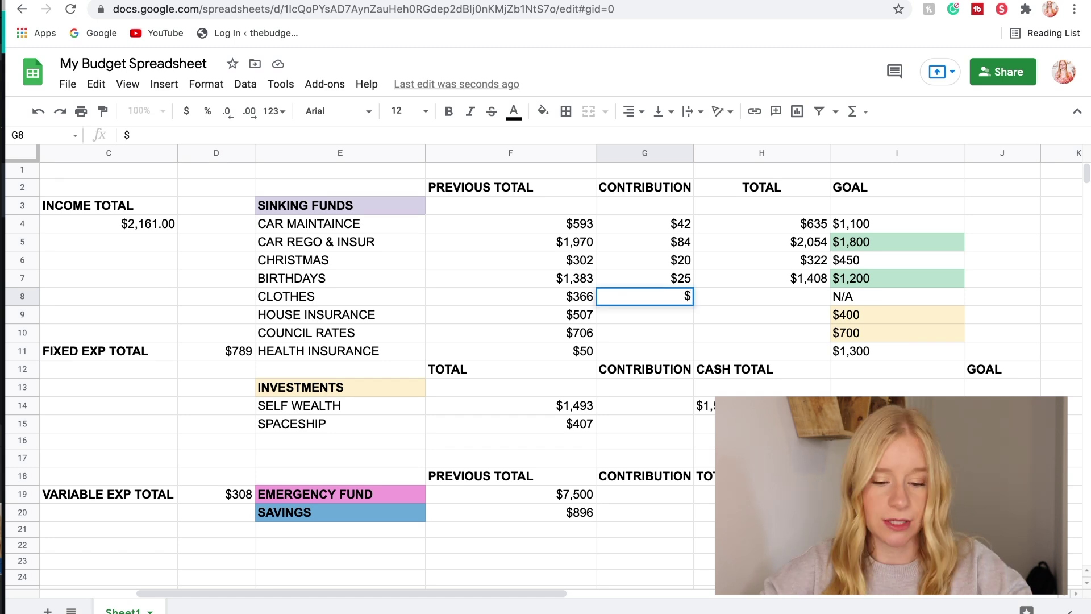
{"action": "type", "text": "20"}
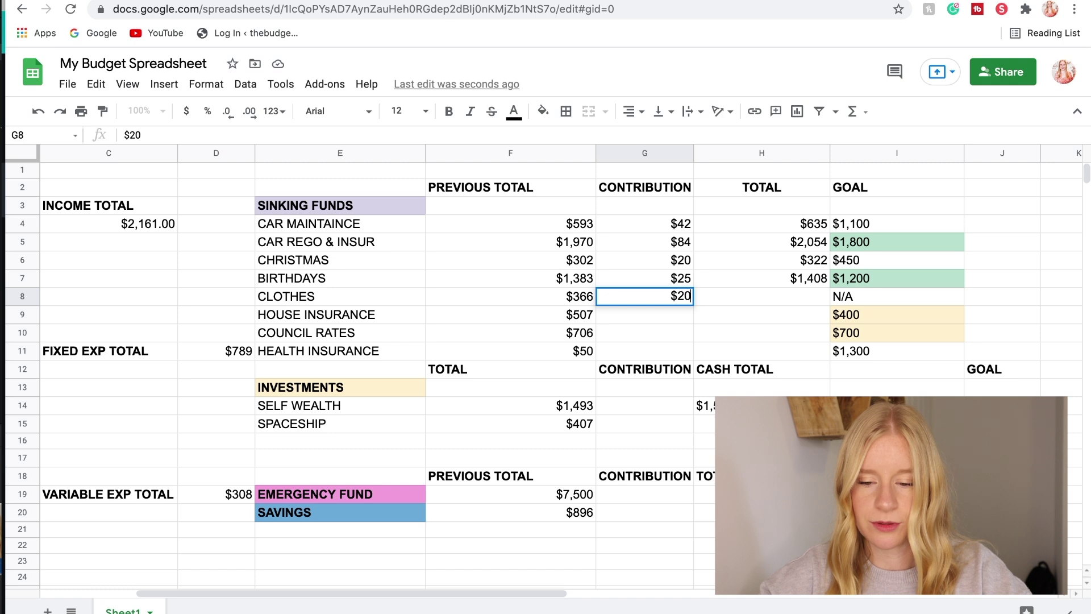
{"action": "left_click", "coordinate": [712, 299]}
{"action": "type", "text": "$386"}
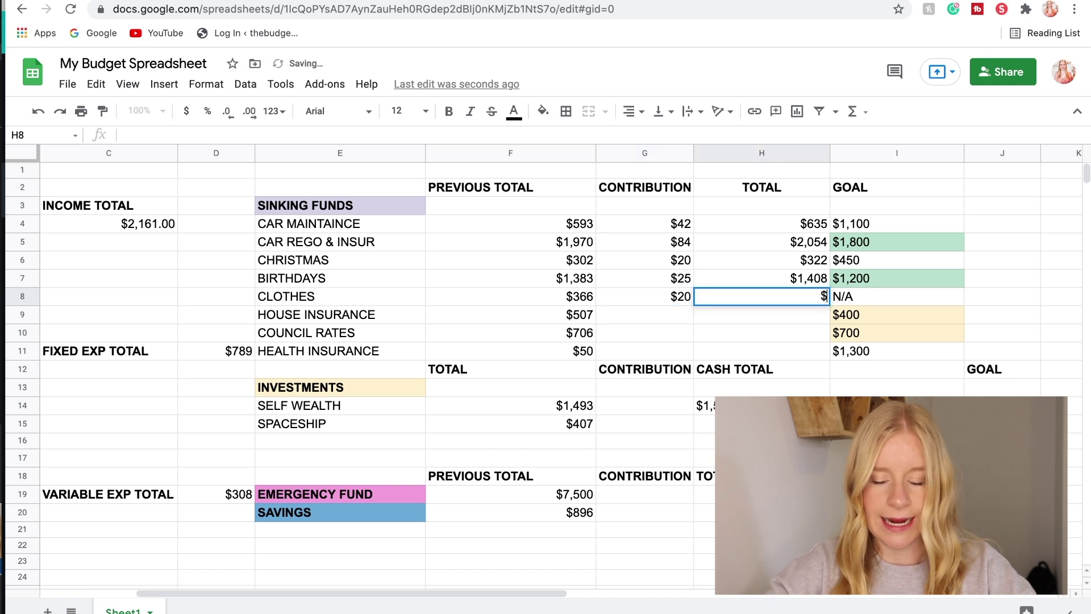
{"action": "left_click", "coordinate": [668, 317]}
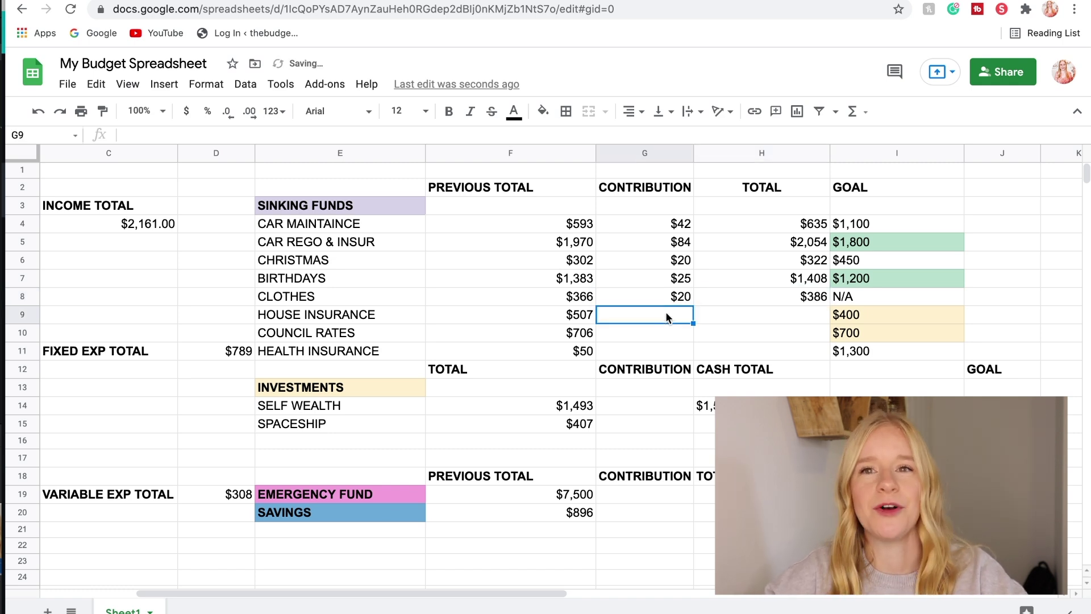
{"action": "left_click_drag", "start_coordinate": [304, 299], "coordinate": [743, 303]}
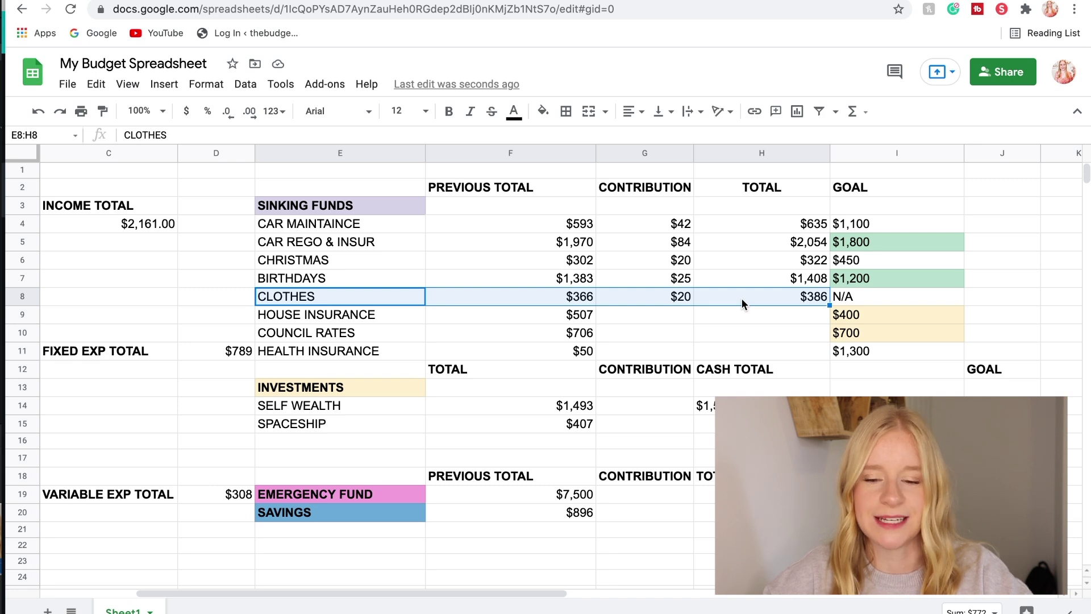
{"action": "left_click", "coordinate": [645, 315]}
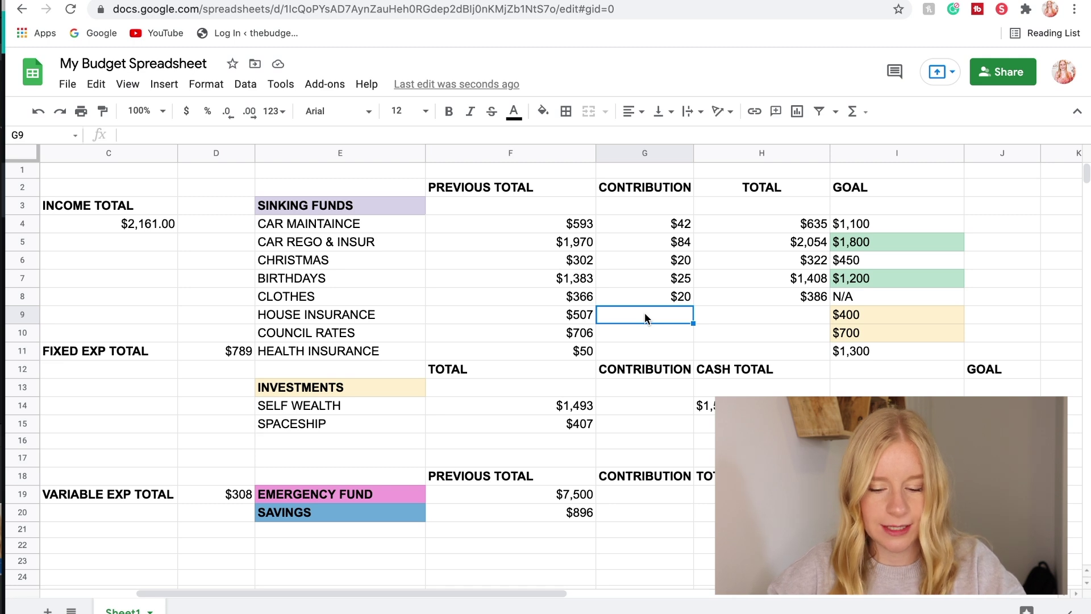
{"action": "type", "text": "$20"}
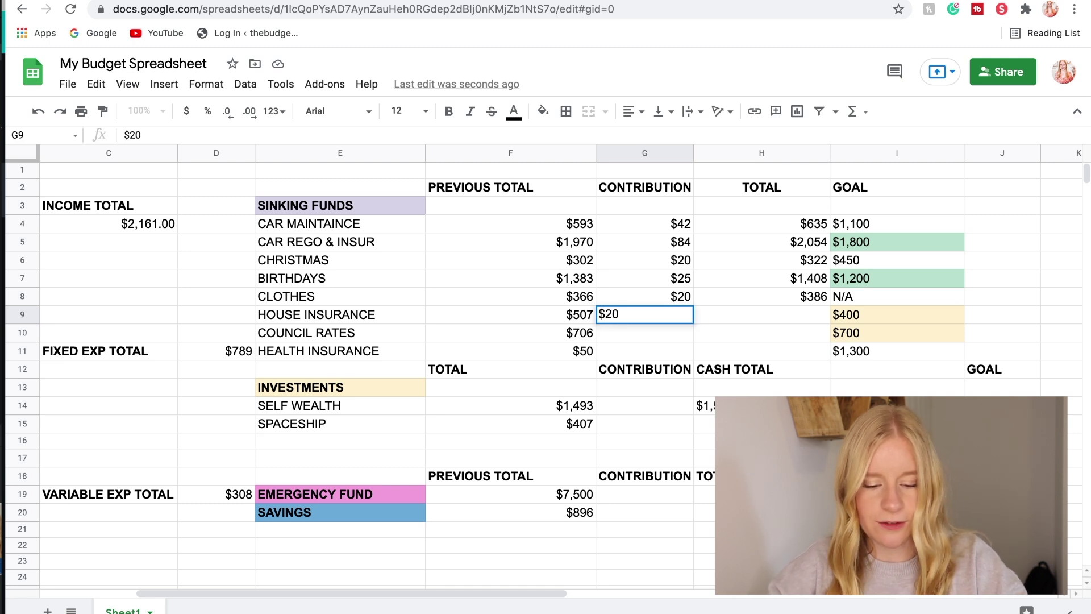
{"action": "key", "text": "Tab"}
{"action": "type", "text": "527"}
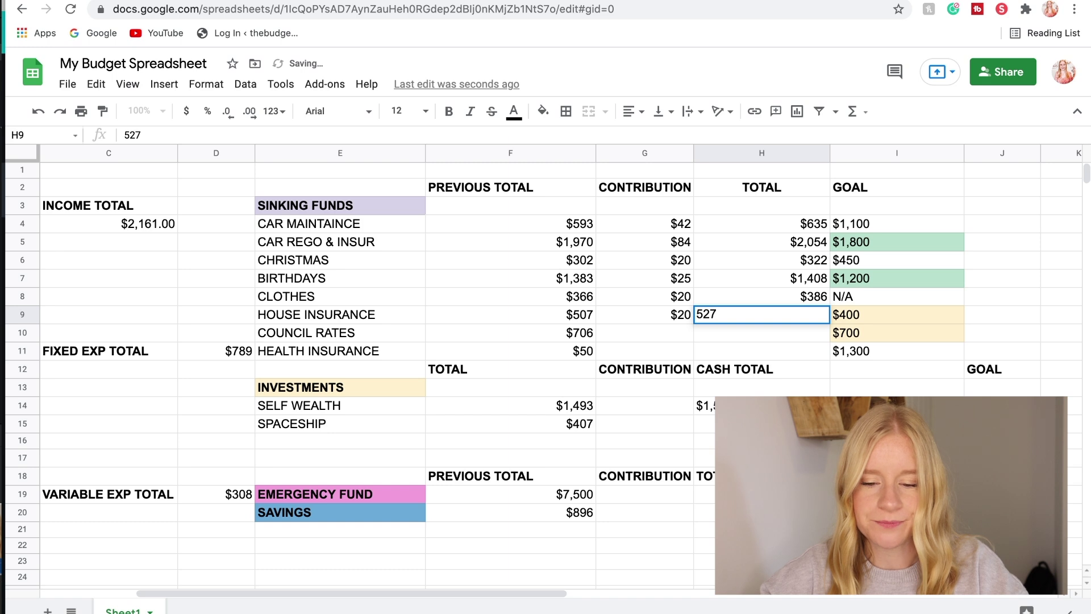
- Enter Council Rates $25 contribution, 731 total, and Health Insurance $50, $100 total
{"action": "left_click", "coordinate": [631, 332]}
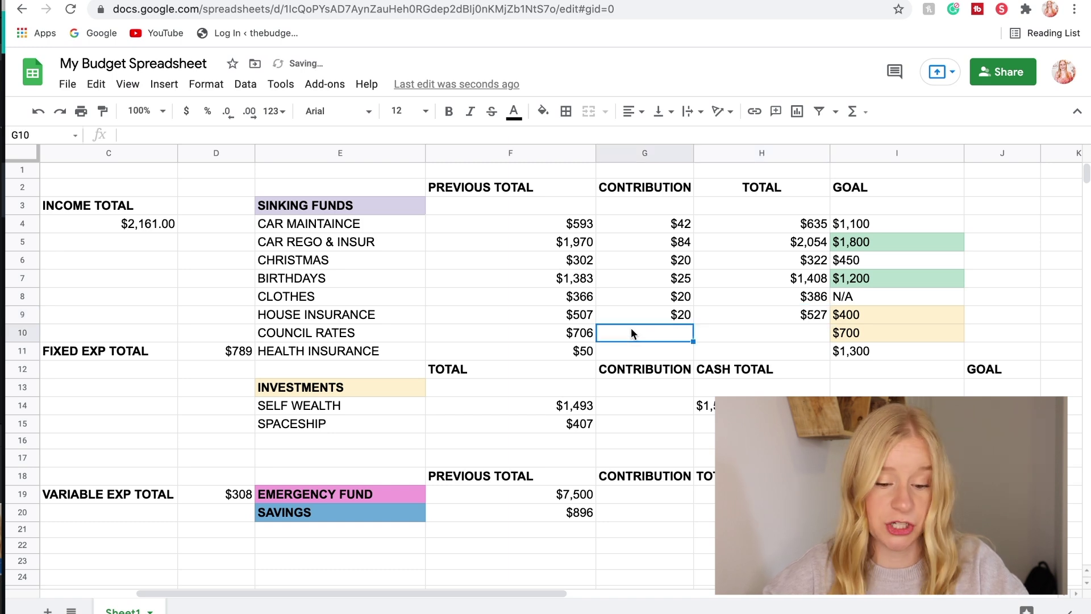
{"action": "type", "text": "$"}
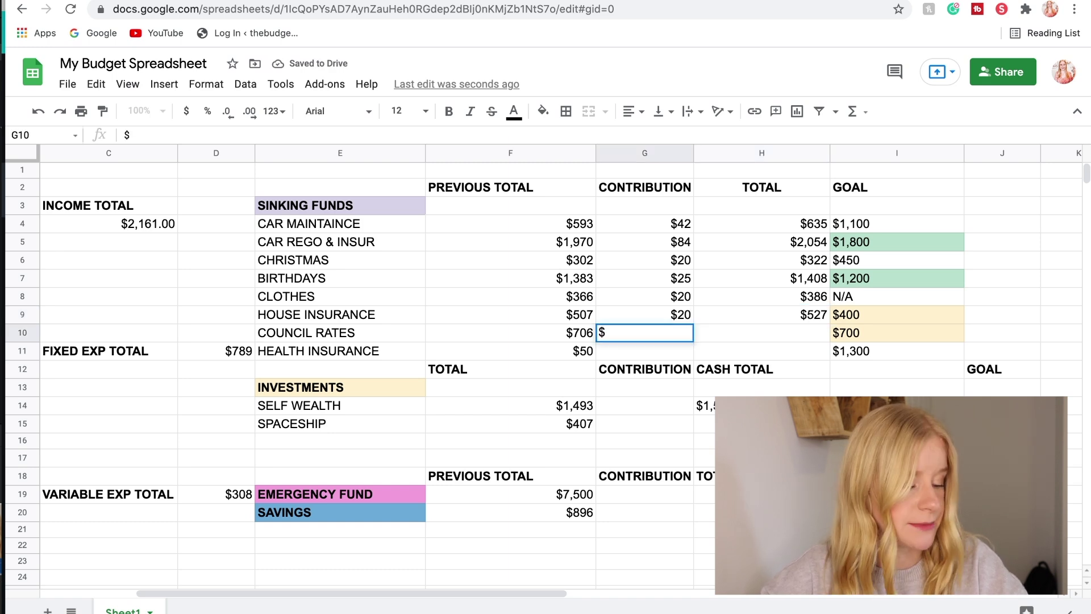
{"action": "type", "text": "25"}
{"action": "left_click", "coordinate": [770, 332]}
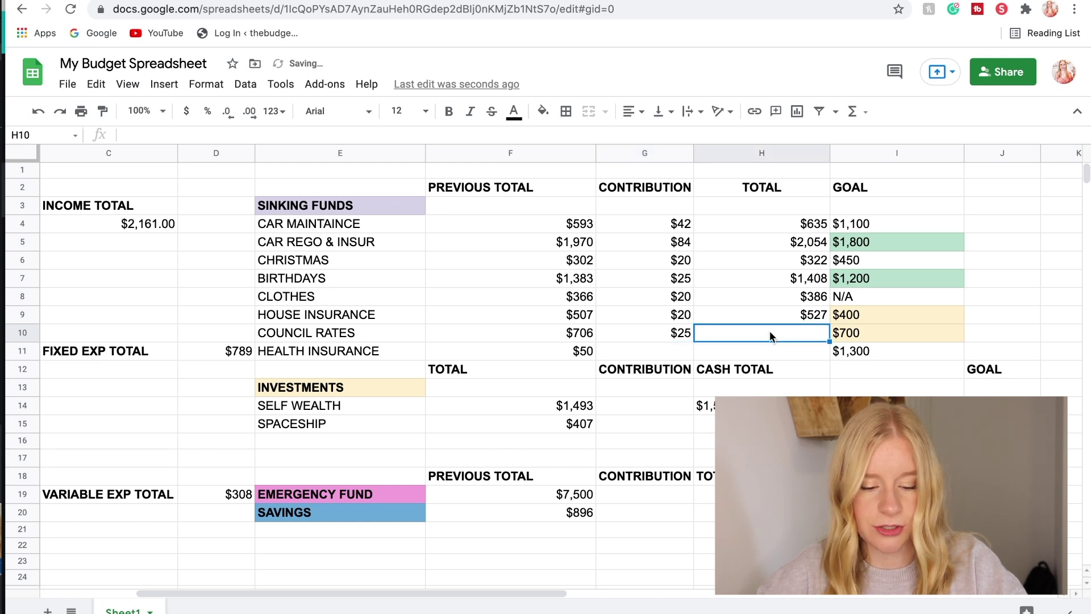
{"action": "type", "text": "$731"}
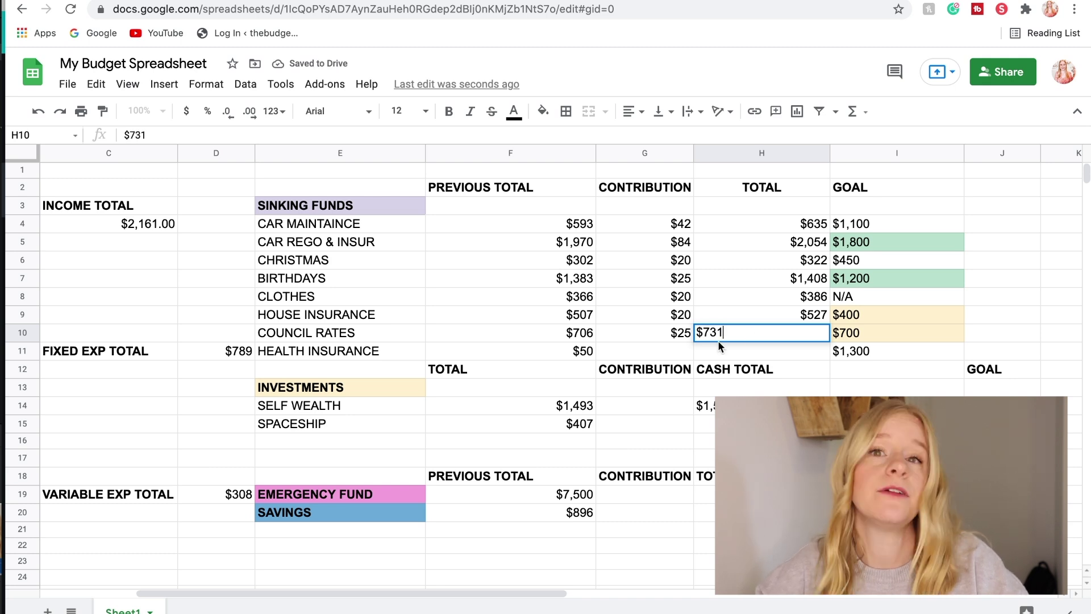
{"action": "left_click", "coordinate": [668, 358]}
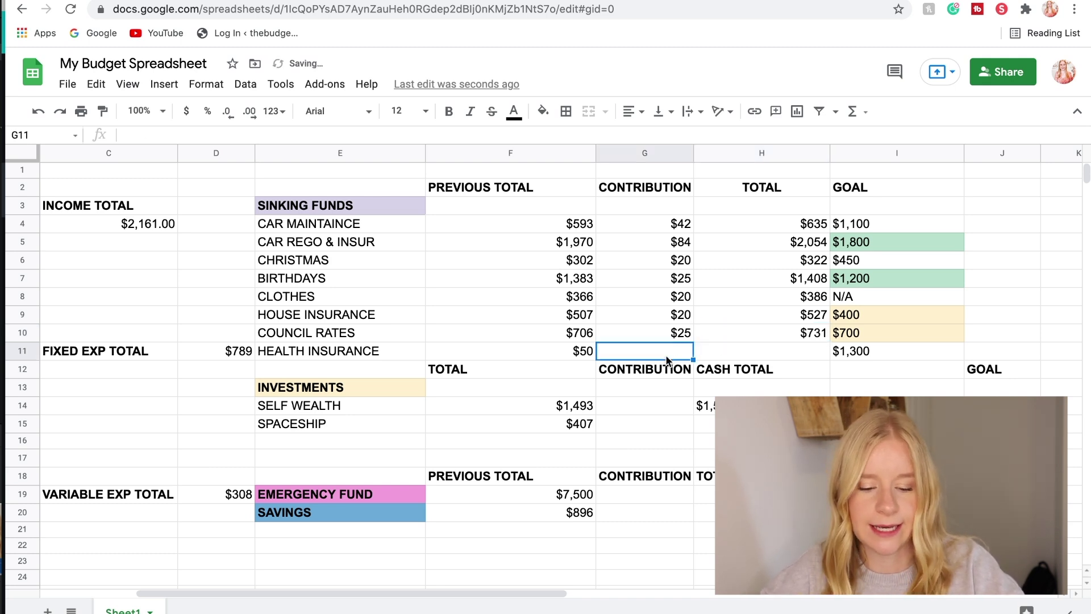
{"action": "type", "text": "$50"}
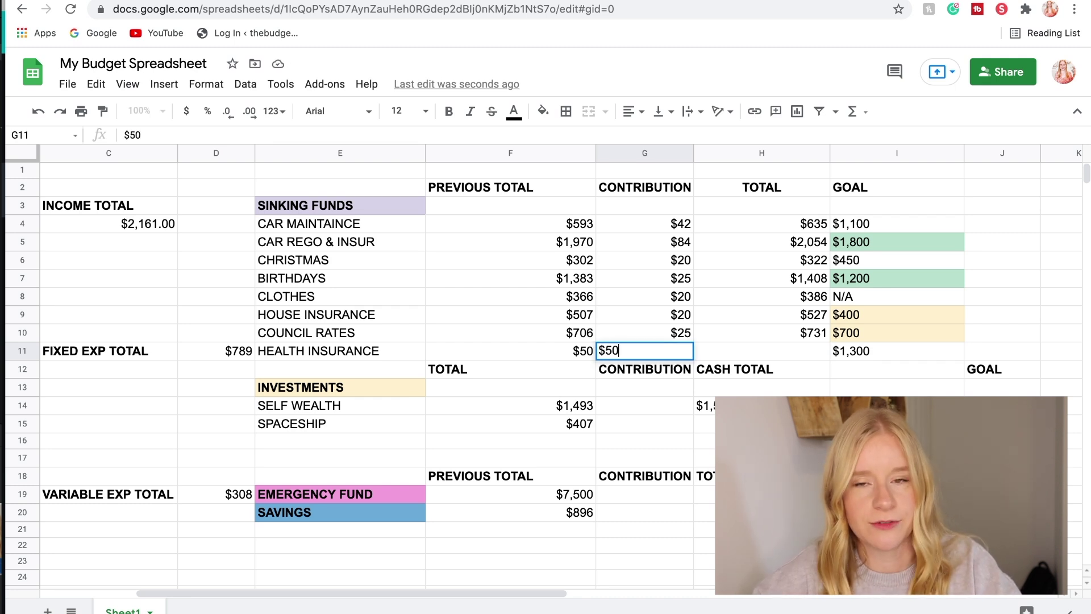
{"action": "key", "text": "Tab"}
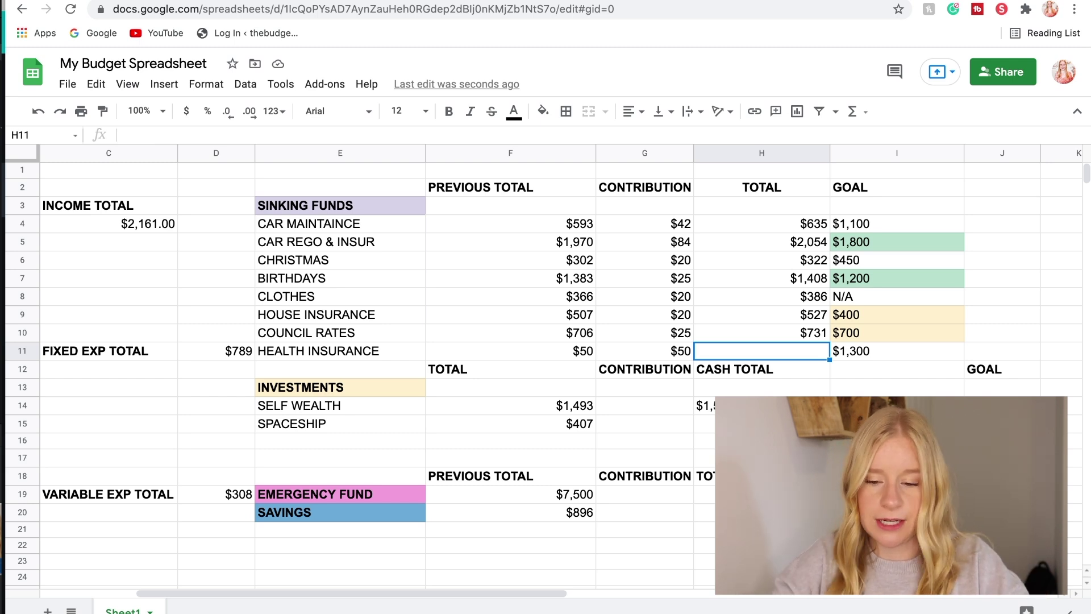
{"action": "type", "text": "$100"}
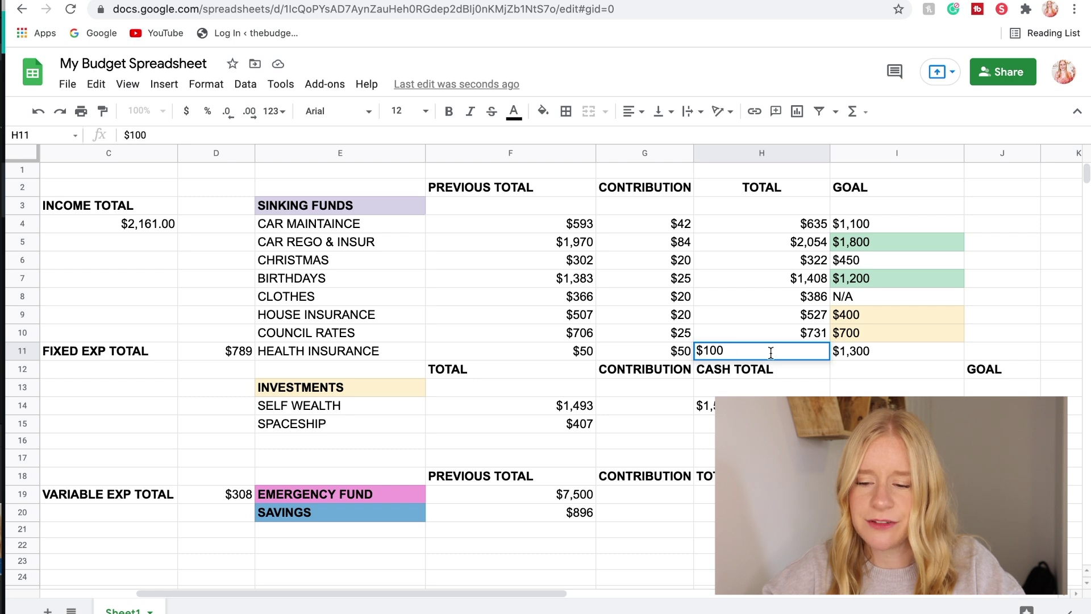
{"action": "left_click", "coordinate": [867, 353]}
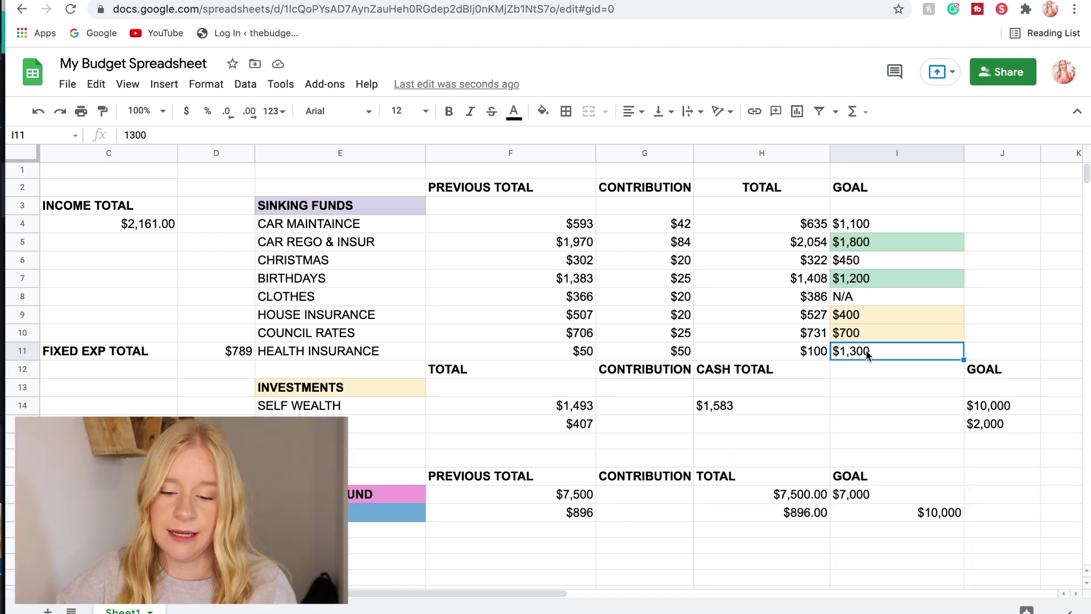
{"action": "left_click", "coordinate": [632, 407]}
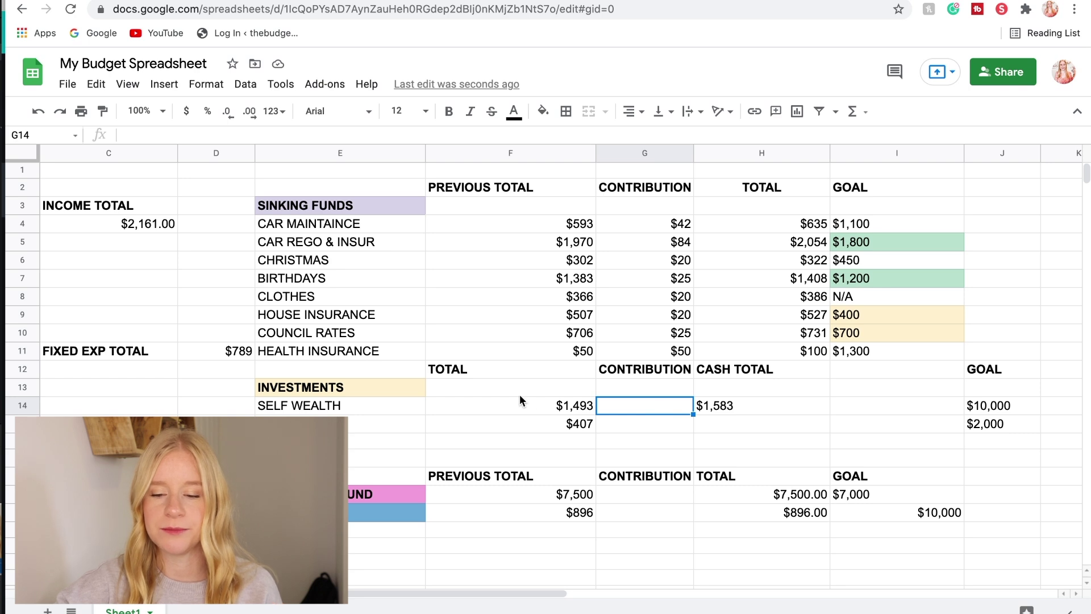
{"action": "scroll", "coordinate": [520, 398], "scroll_direction": "left", "scroll_amount": 2}
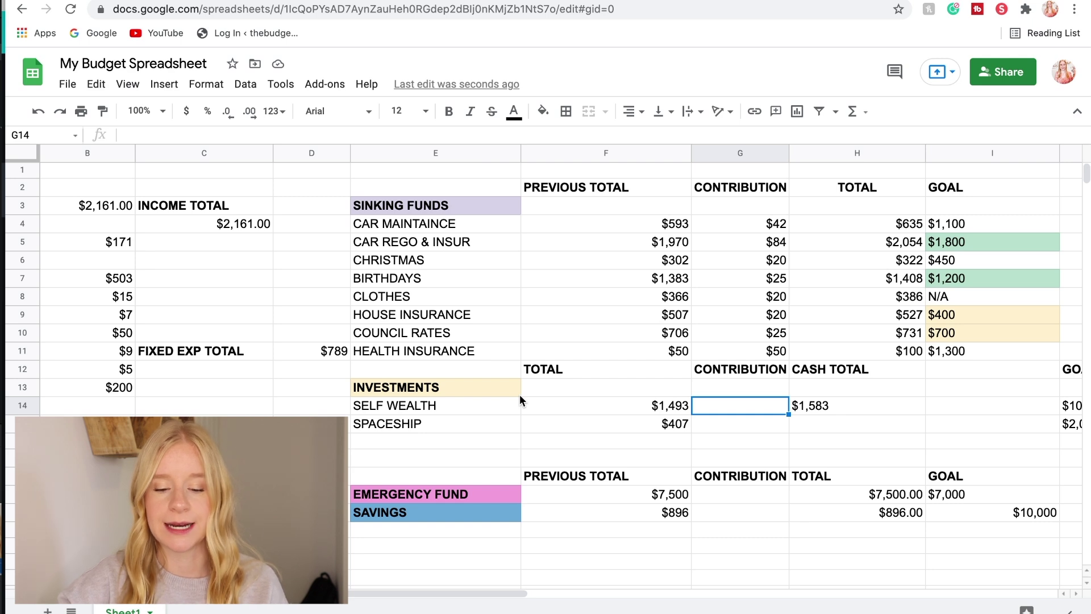
- Enter $471 for Self Wealth and $20 for Spaceship, then check the $1,583 cash total
{"action": "type", "text": "$471"}
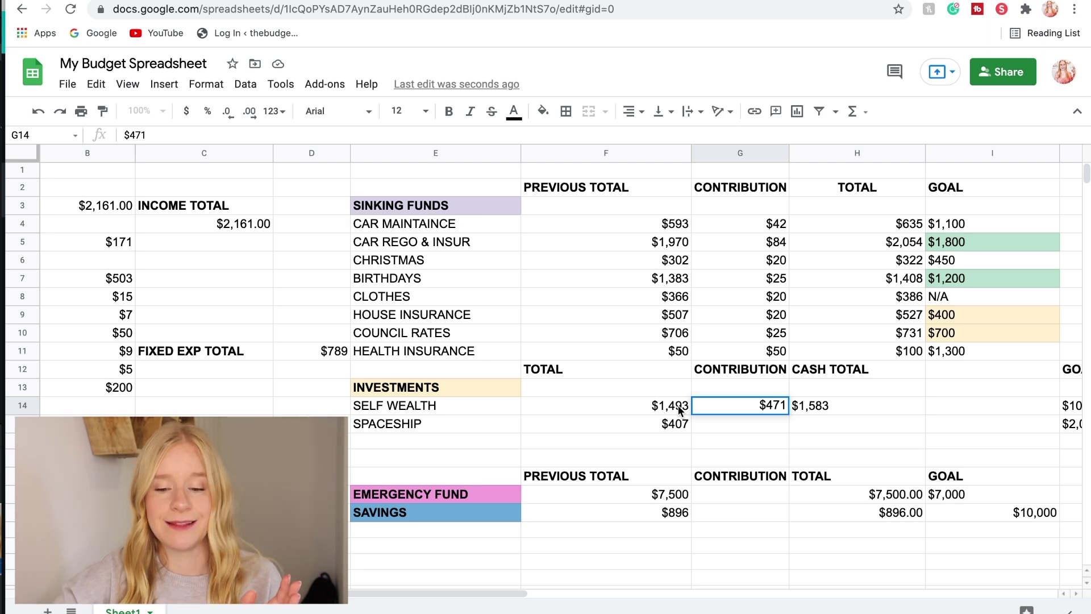
{"action": "left_click", "coordinate": [405, 406]}
{"action": "left_click_drag", "start_coordinate": [405, 405], "coordinate": [807, 409]}
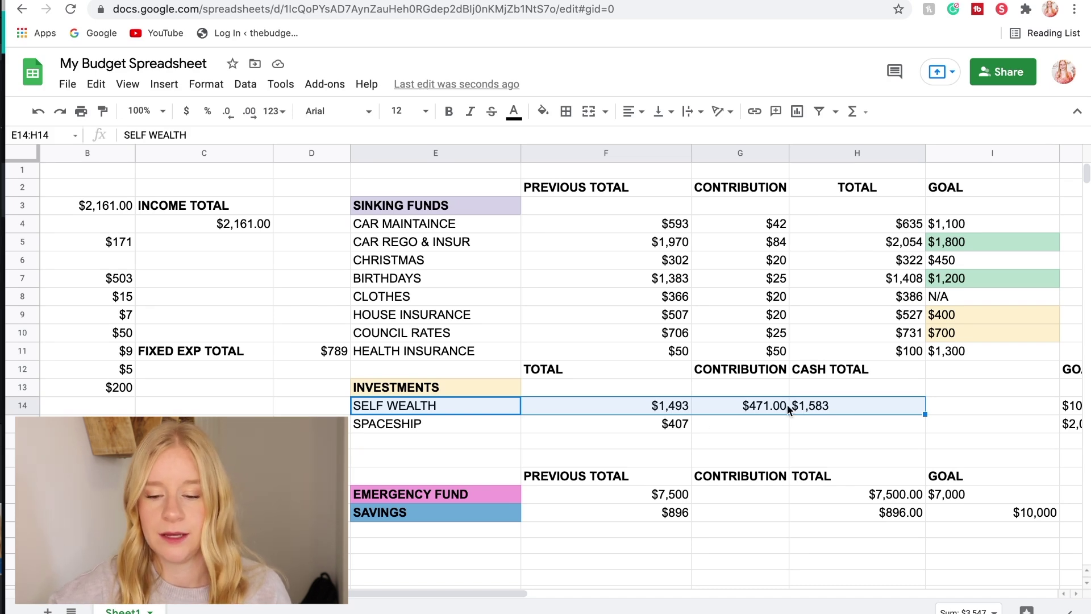
{"action": "left_click", "coordinate": [717, 423]}
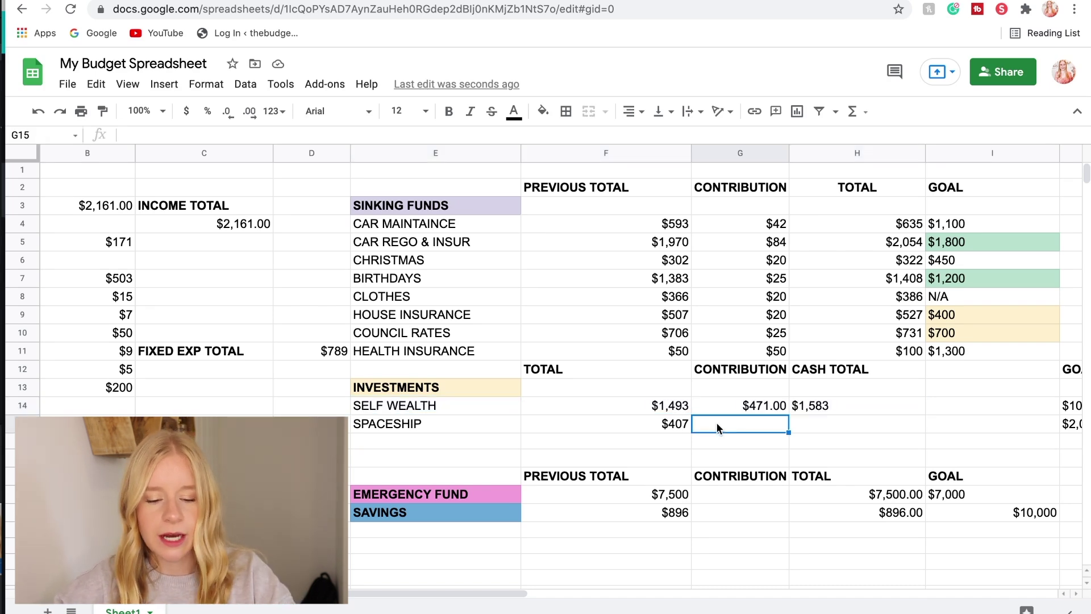
{"action": "type", "text": "$20"}
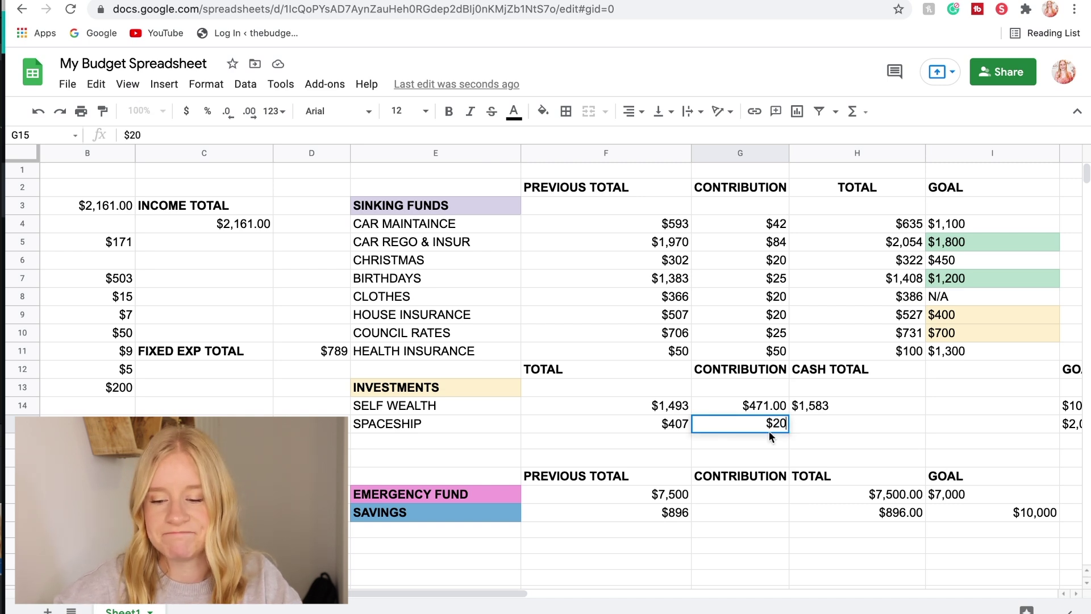
{"action": "left_click", "coordinate": [807, 425]}
{"action": "left_click", "coordinate": [811, 406]}
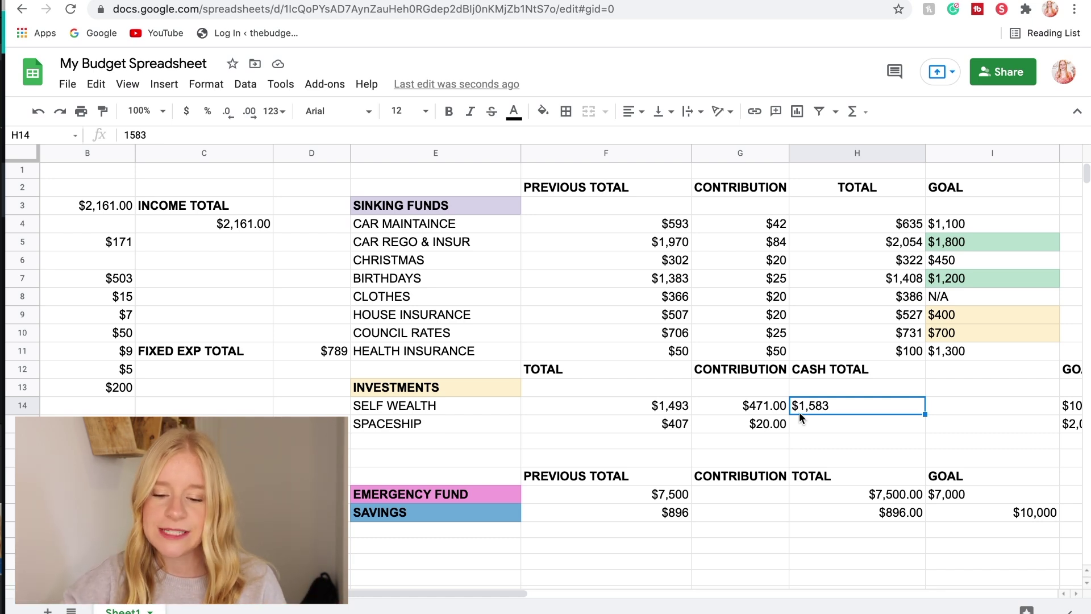
- Review the emergency fund amounts and the $896 previous savings total
{"action": "left_click", "coordinate": [731, 497]}
{"action": "left_click", "coordinate": [671, 502]}
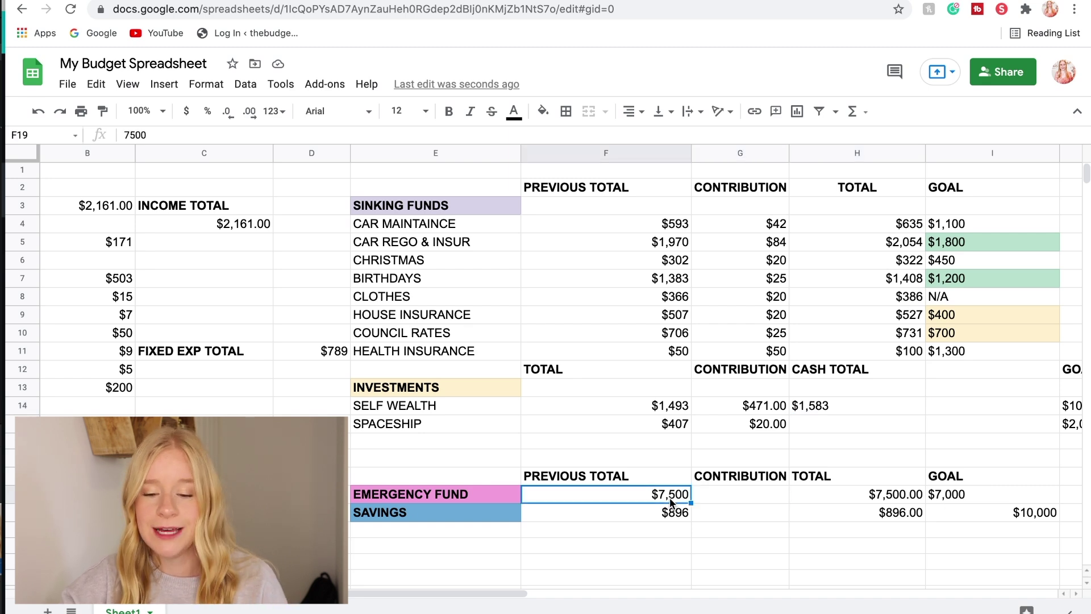
{"action": "left_click_drag", "start_coordinate": [671, 502], "coordinate": [893, 496]}
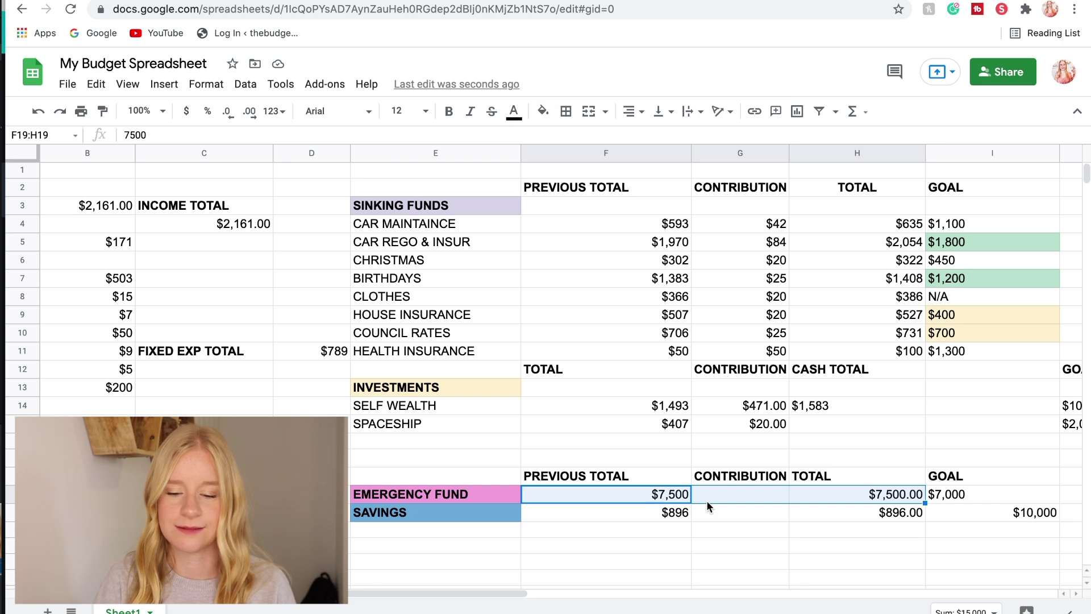
{"action": "left_click", "coordinate": [666, 513]}
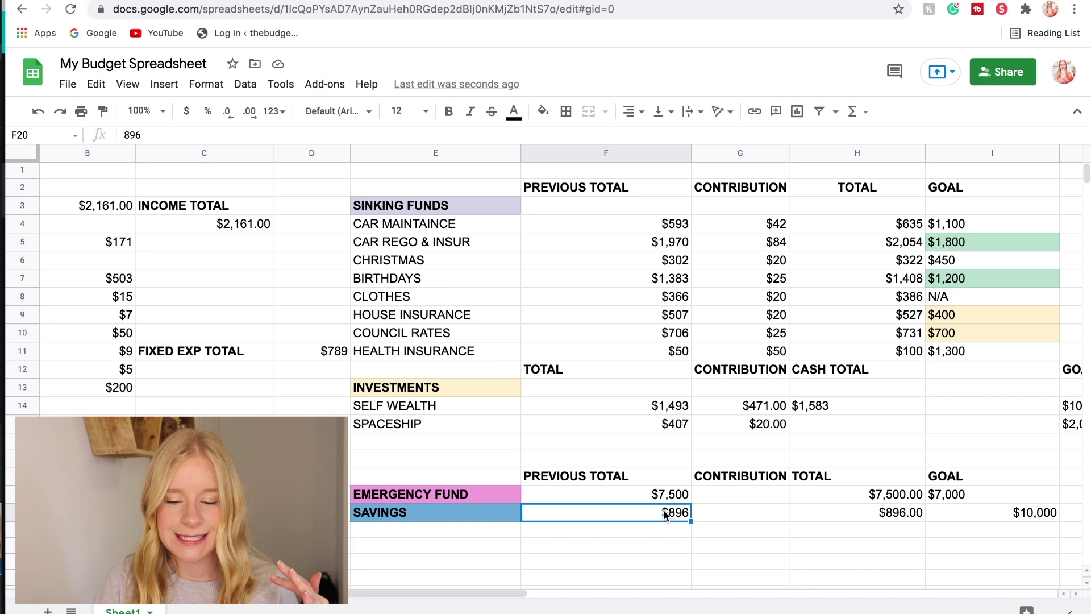
- Enter a $500 savings contribution and change the savings total to 1396
{"action": "left_click", "coordinate": [717, 518]}
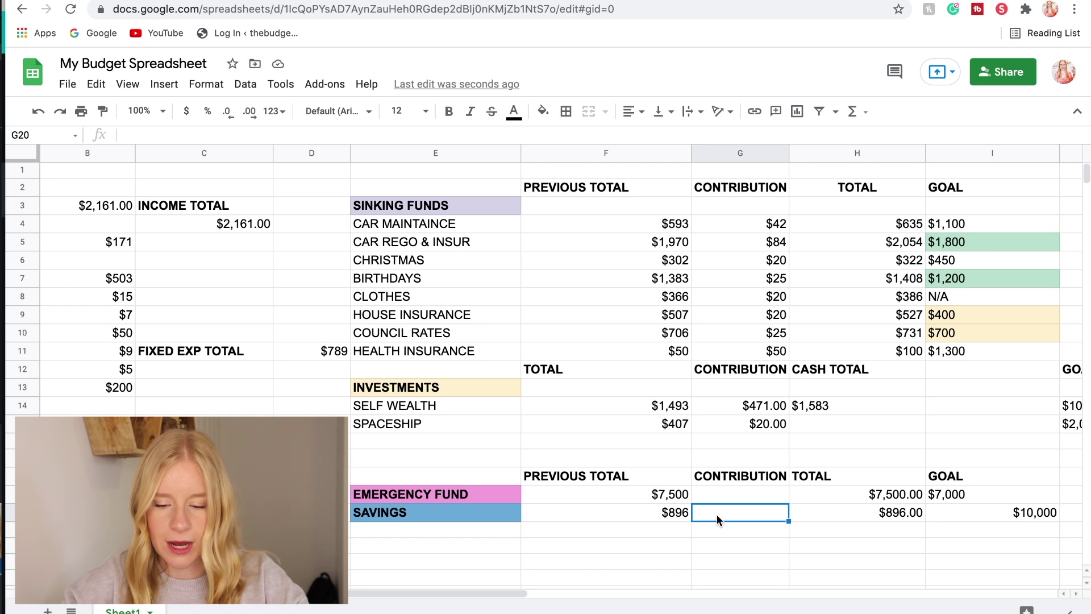
{"action": "type", "text": "$500"}
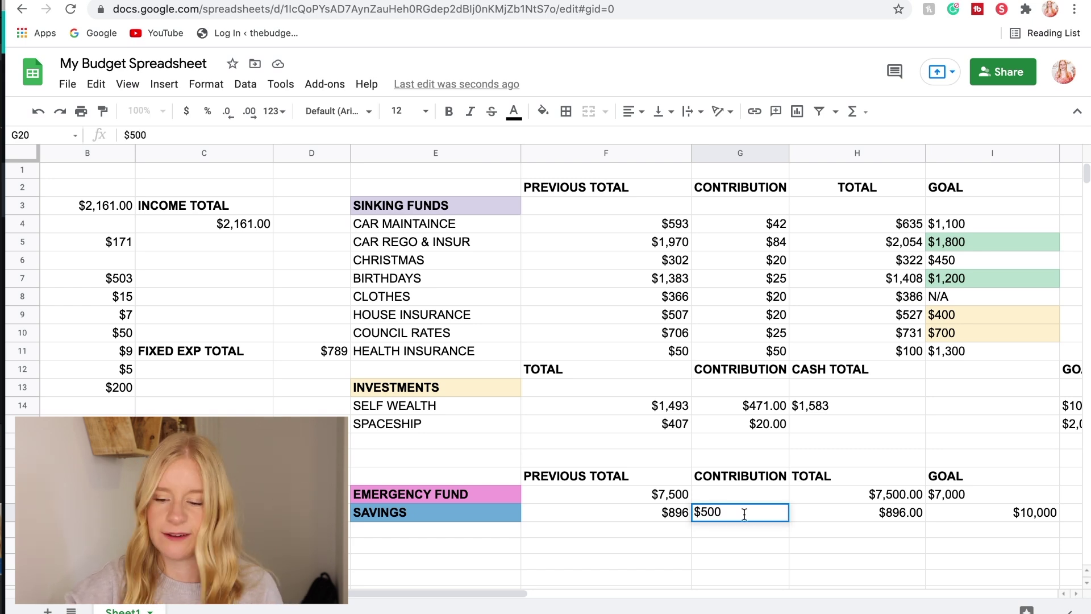
{"action": "left_click", "coordinate": [885, 514]}
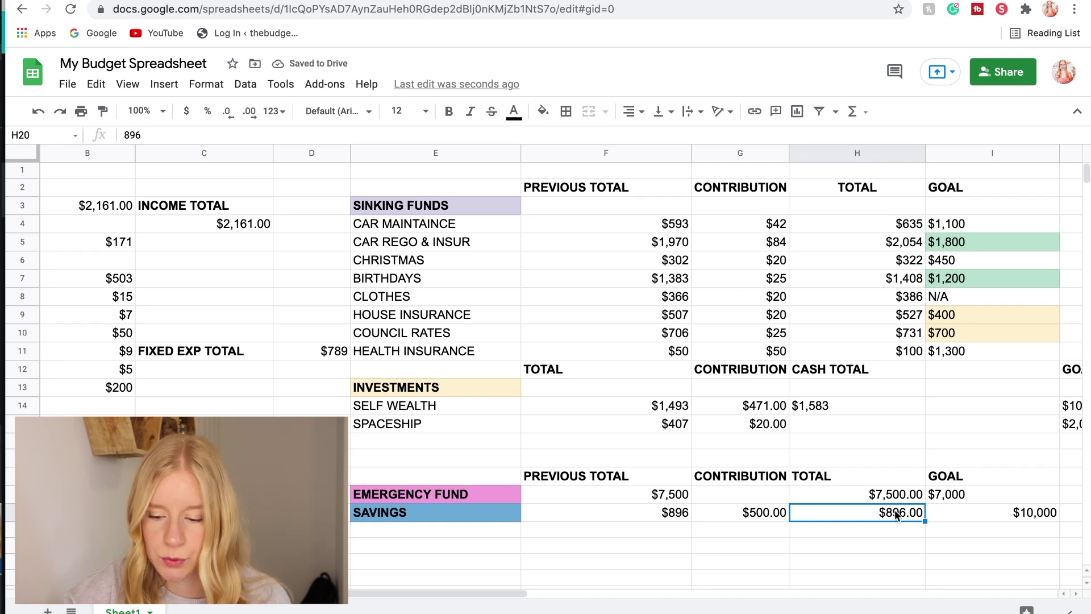
{"action": "double_click", "coordinate": [895, 511]}
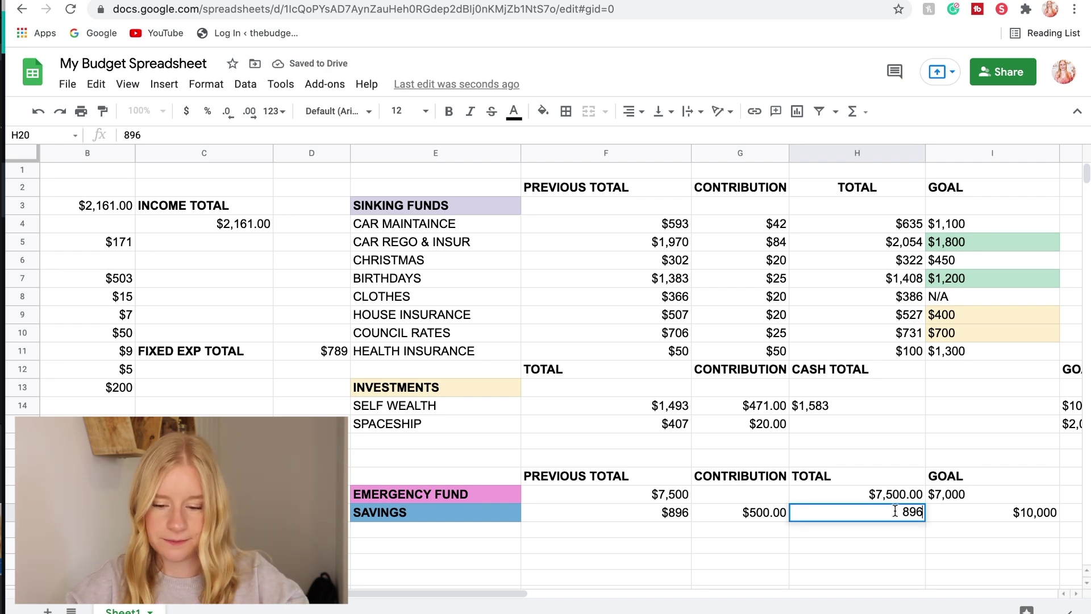
{"action": "key", "text": "BackSpace"}
{"action": "key", "text": "BackSpace"}
{"action": "key", "text": "BackSpace"}
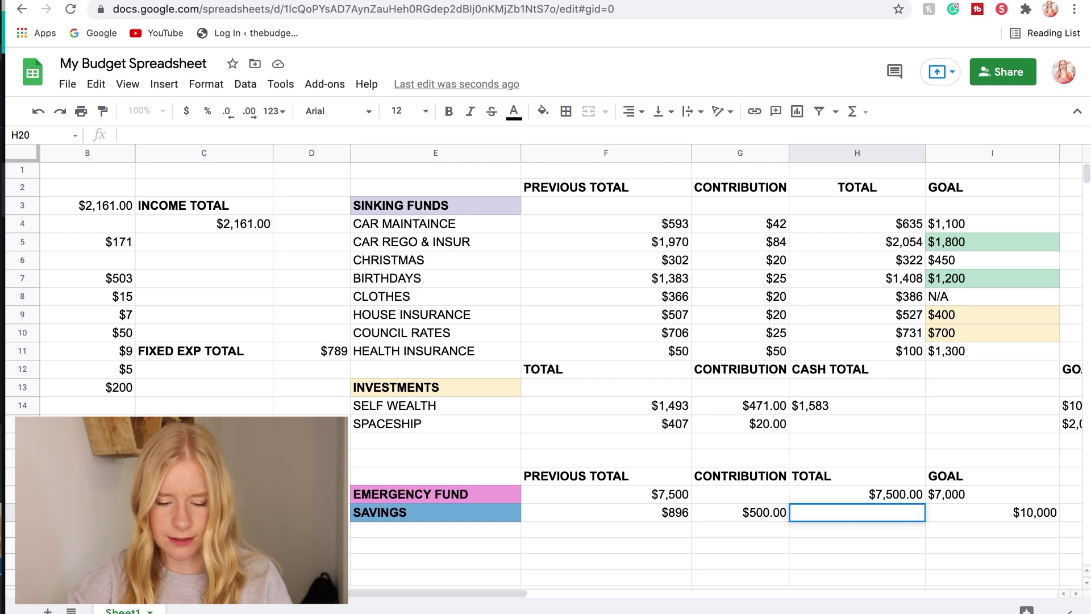
{"action": "type", "text": "1396"}
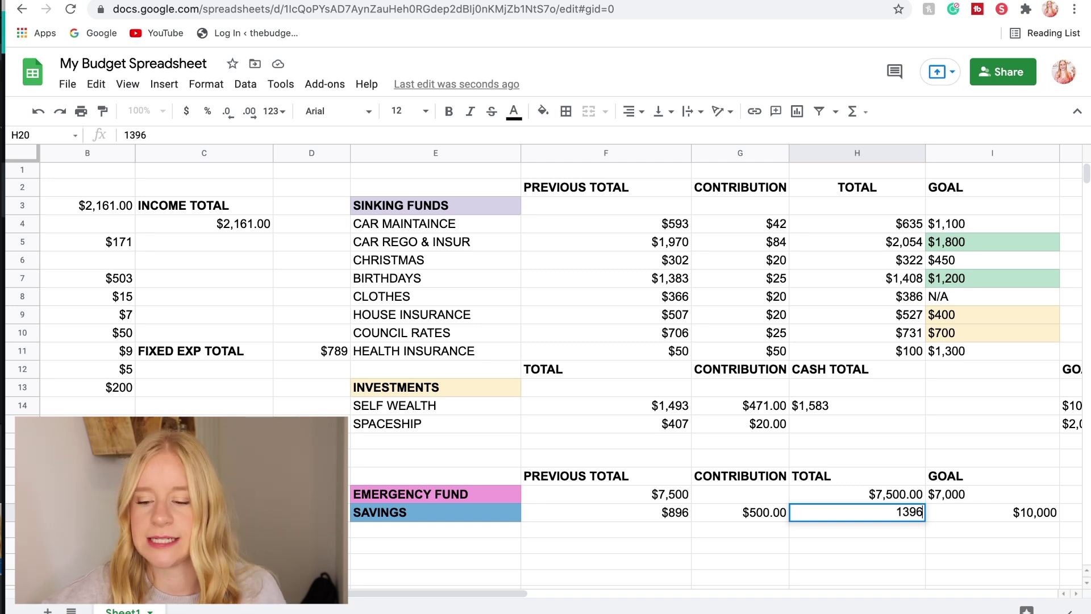
{"action": "left_click", "coordinate": [809, 532]}
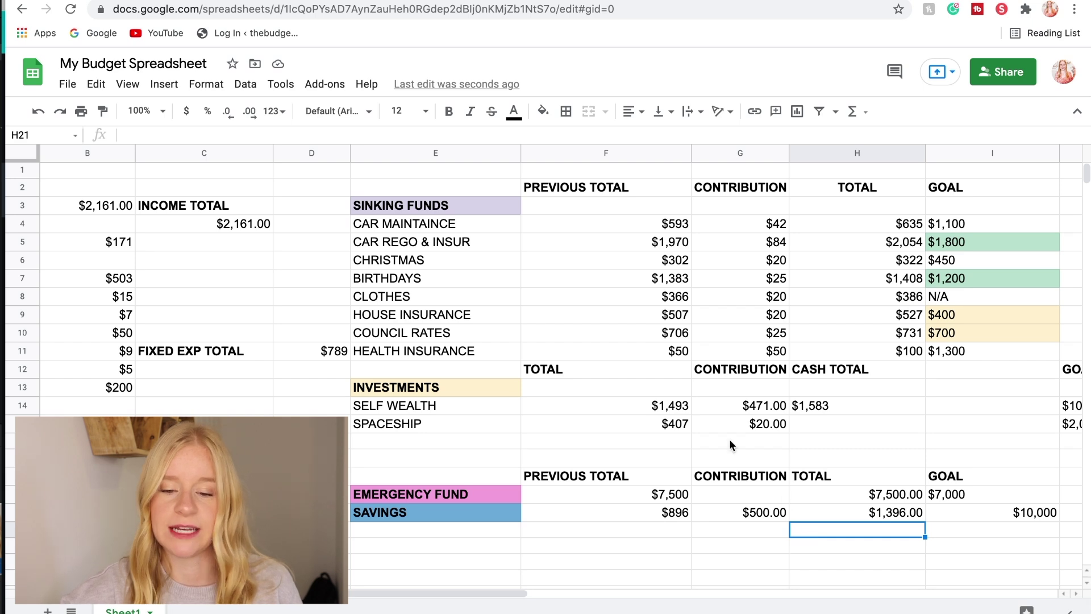
{"action": "scroll", "coordinate": [685, 412], "scroll_direction": "left", "scroll_amount": 3}
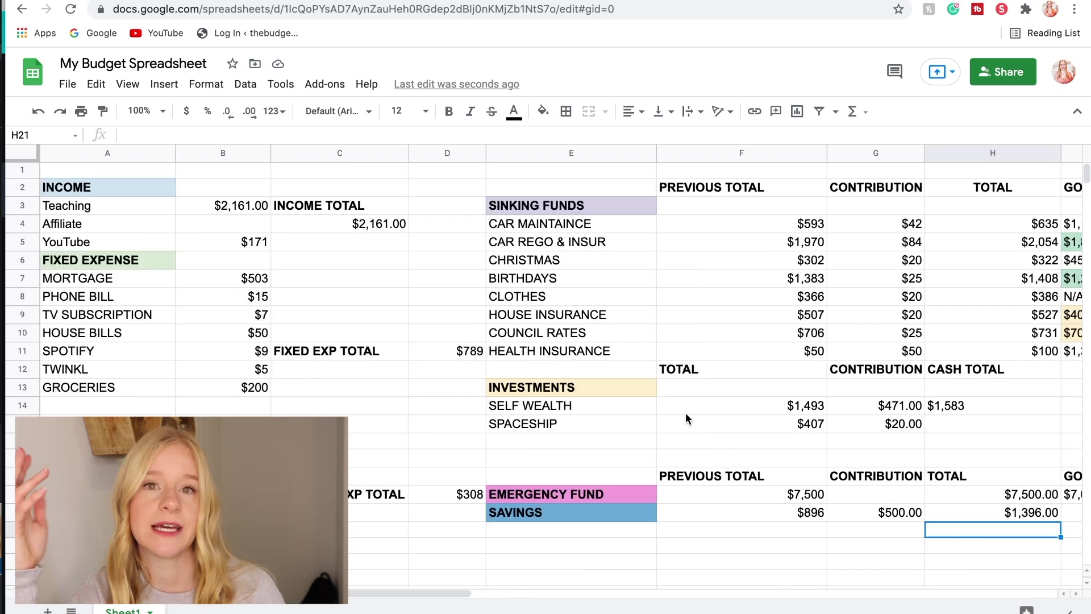